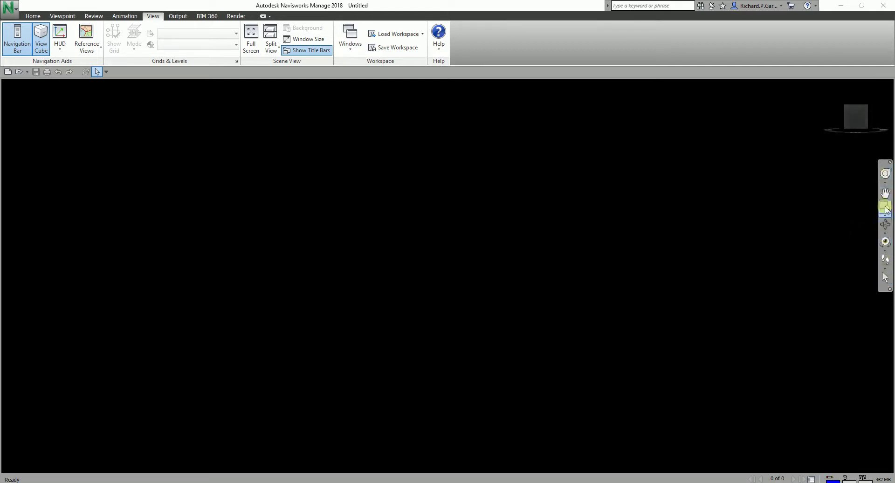
# - Close the navigation bar and display it again
pyautogui.click(890, 163)
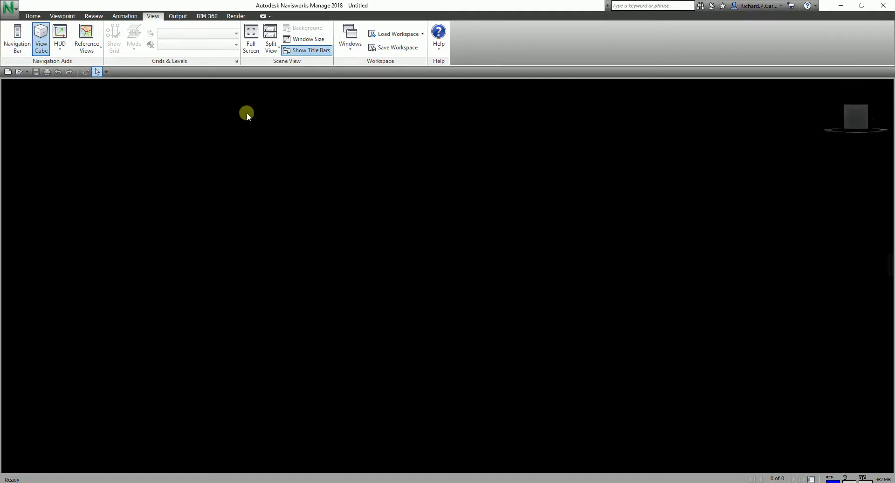
pyautogui.click(154, 17)
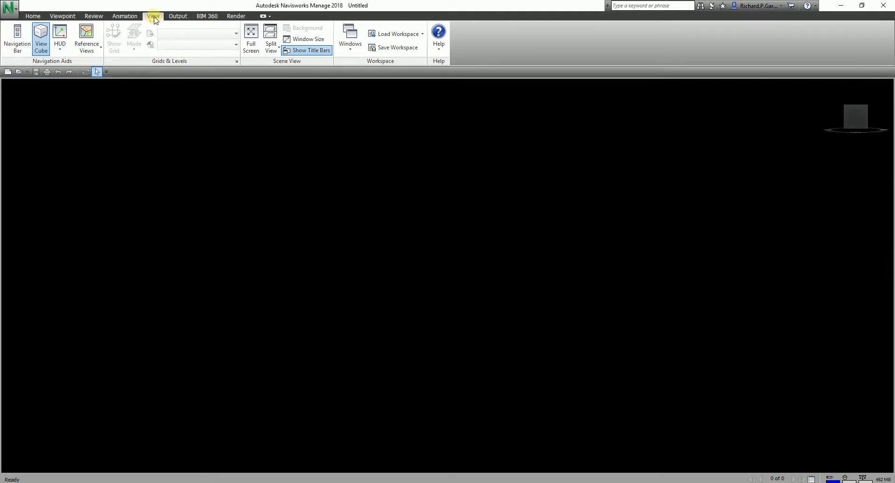
pyautogui.click(17, 41)
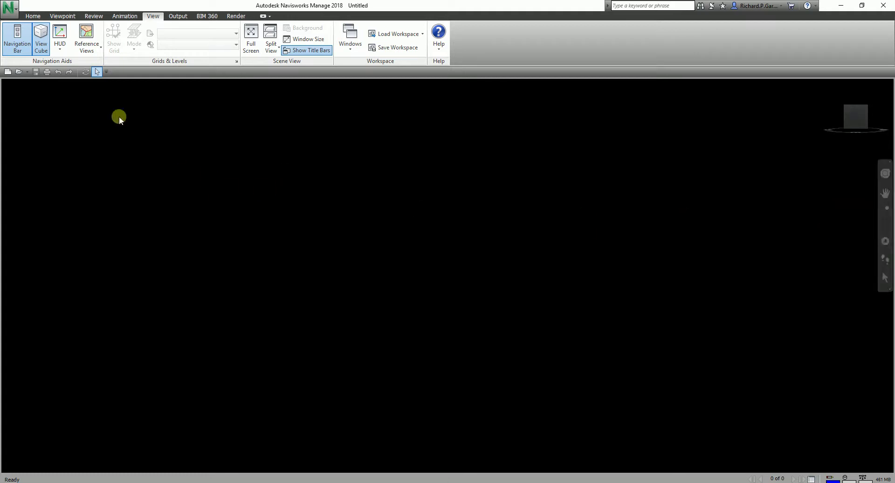
# - Browse the installed sample files for opening and set the file type filter to All Navisworks Files
pyautogui.click(11, 16)
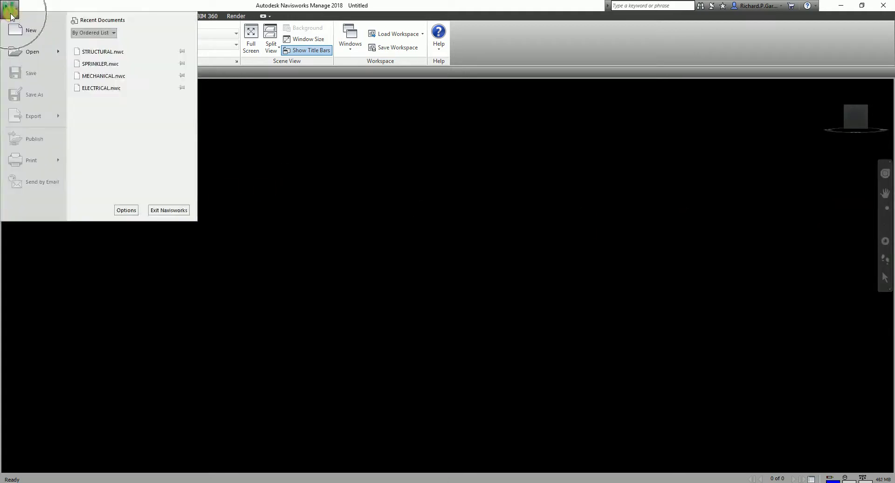
pyautogui.moveTo(59, 53)
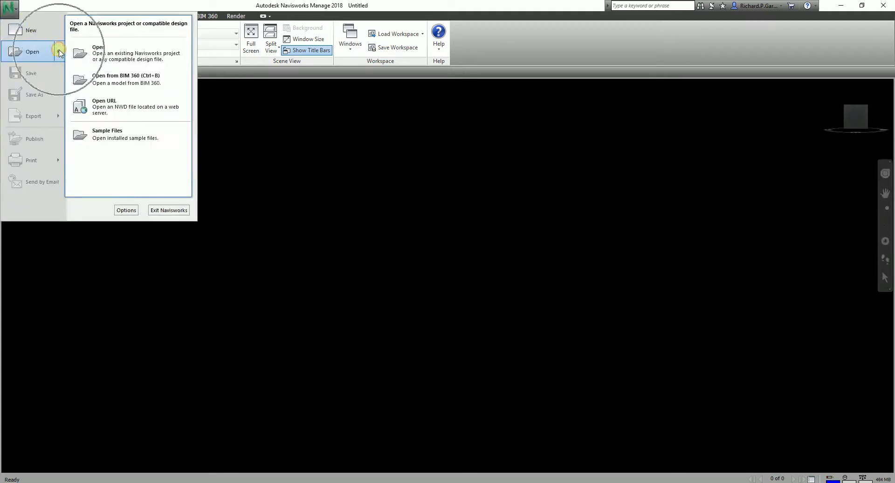
pyautogui.click(119, 135)
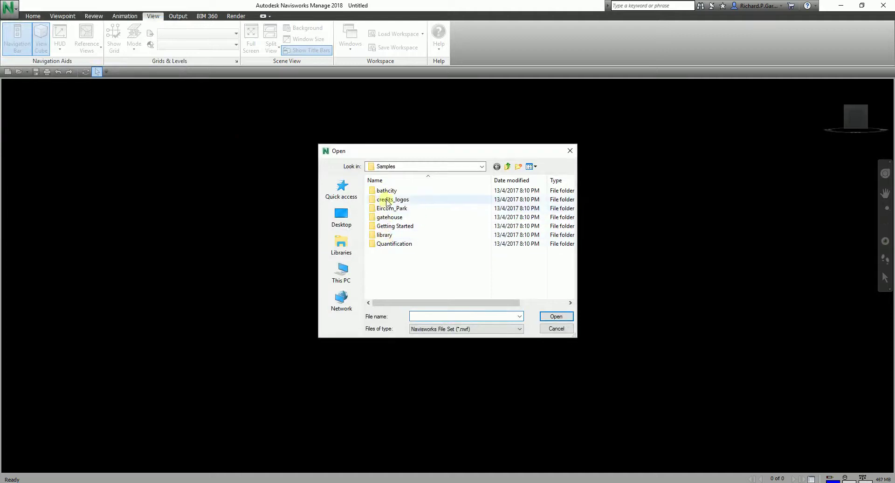
pyautogui.click(438, 329)
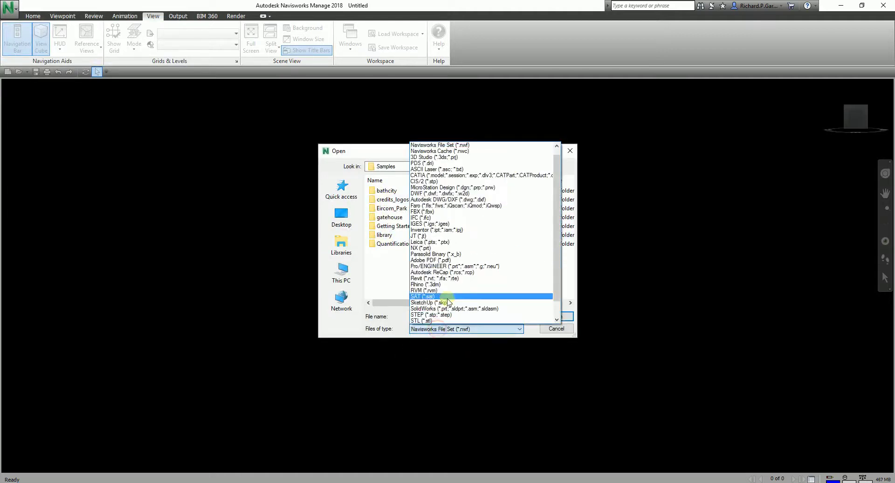
pyautogui.scroll(-1, 449, 302)
pyautogui.click(451, 314)
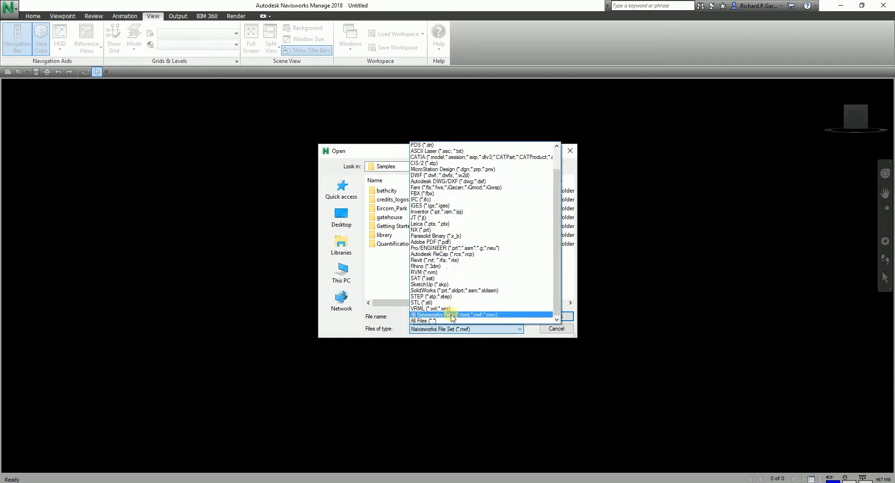
pyautogui.click(451, 315)
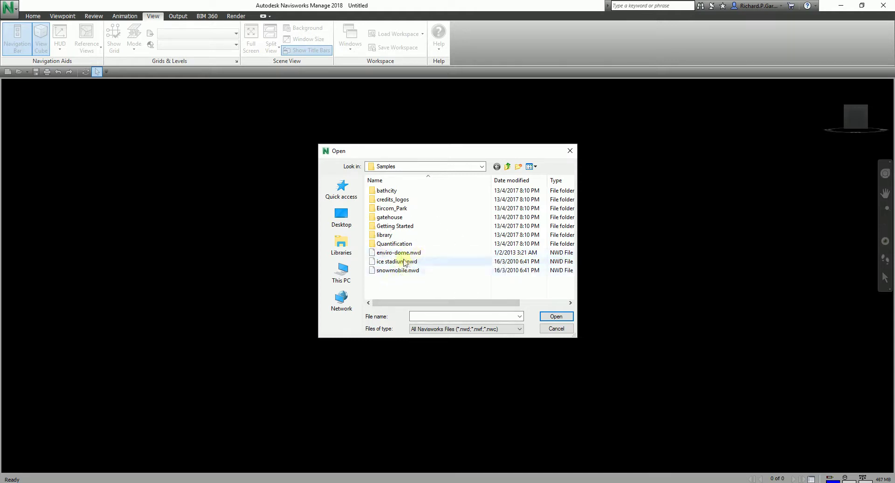
# - Open the sample model ice stadium.nwd from the Samples folder
pyautogui.click(386, 264)
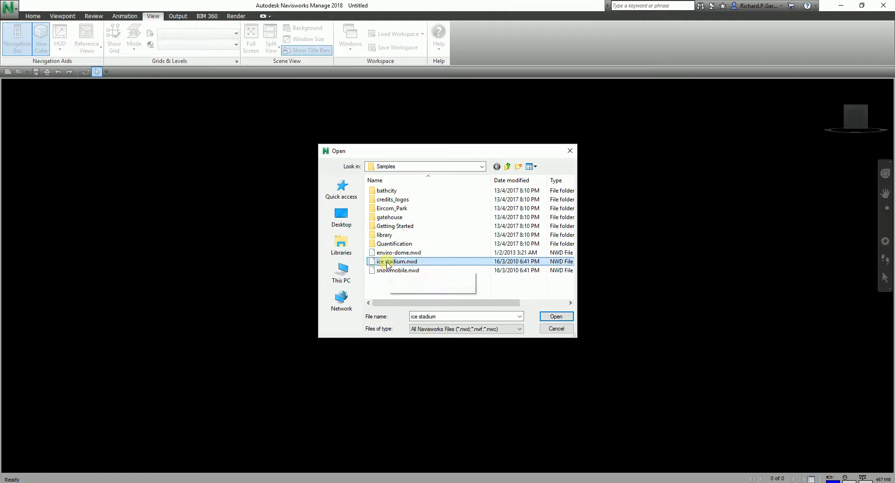
pyautogui.click(555, 316)
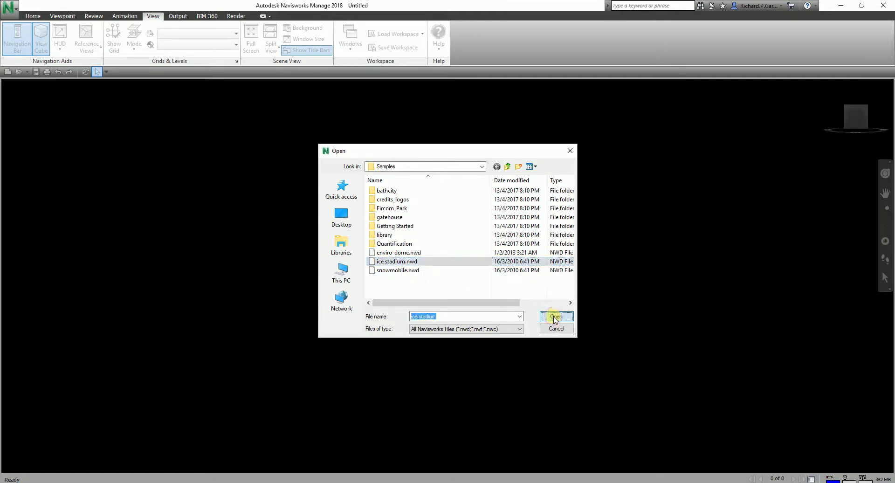
pyautogui.click(555, 316)
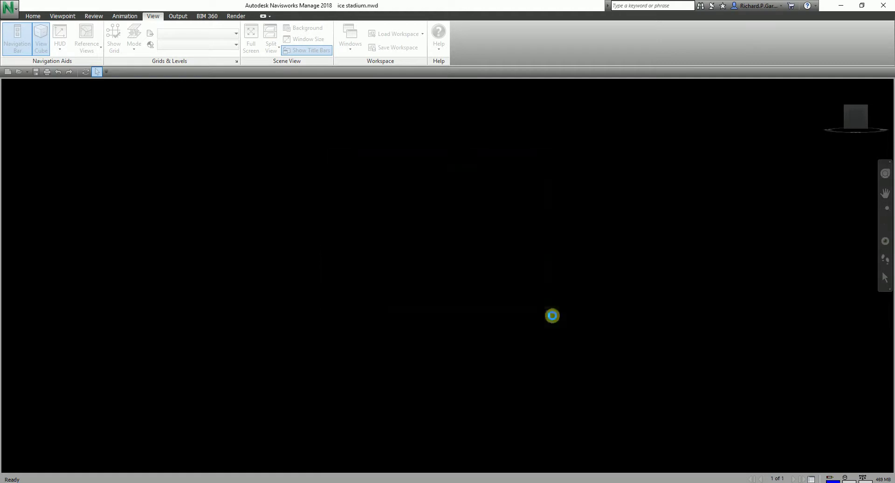
# - Zoom the ice stadium model in and out to view the whole site
pyautogui.scroll(-5, 472, 289)
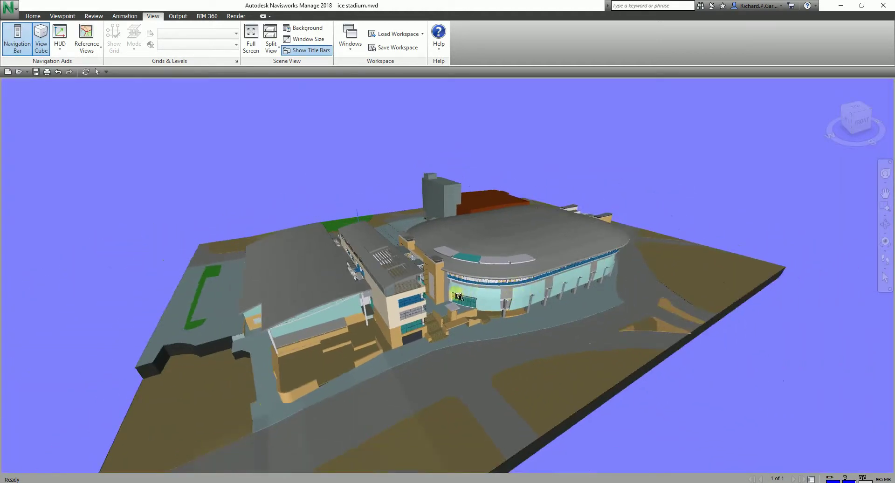
pyautogui.scroll(4, 458, 296)
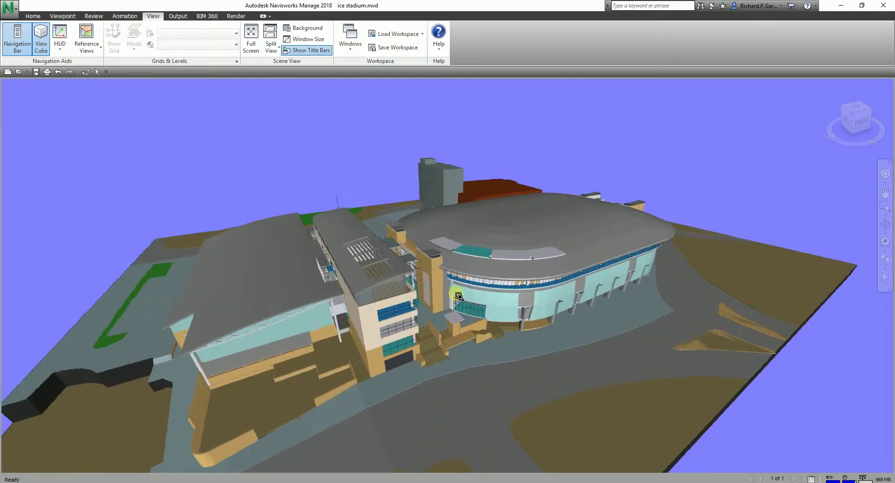
pyautogui.scroll(-5, 479, 228)
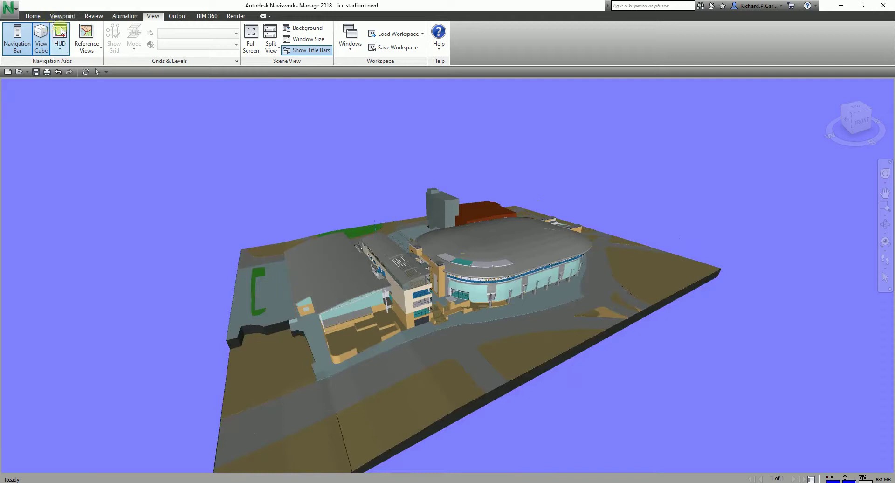
pyautogui.click(34, 16)
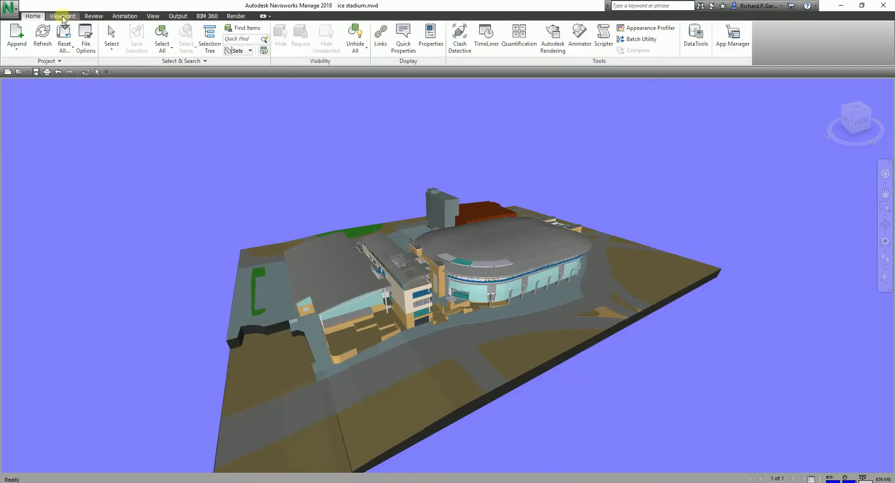
pyautogui.click(153, 17)
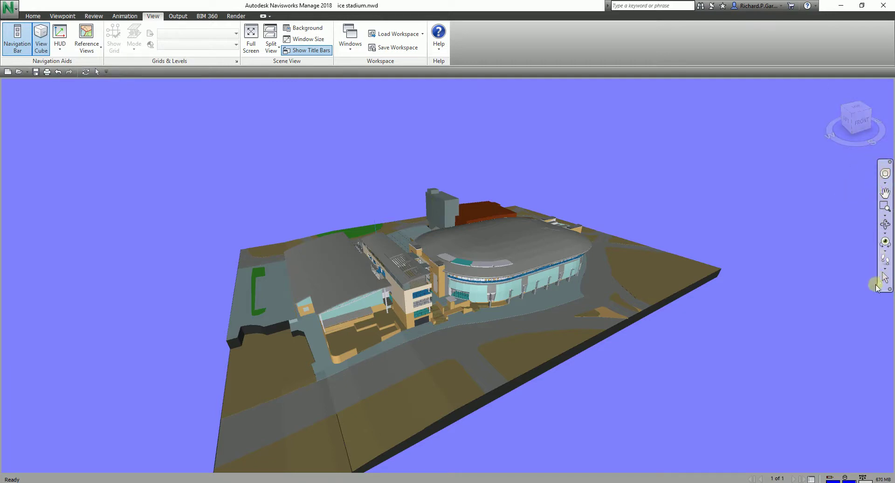
# - Turn on the full navigation SteeringWheel and zoom in on the stadium with its Zoom tool
pyautogui.click(885, 172)
pyautogui.click(885, 191)
pyautogui.click(887, 174)
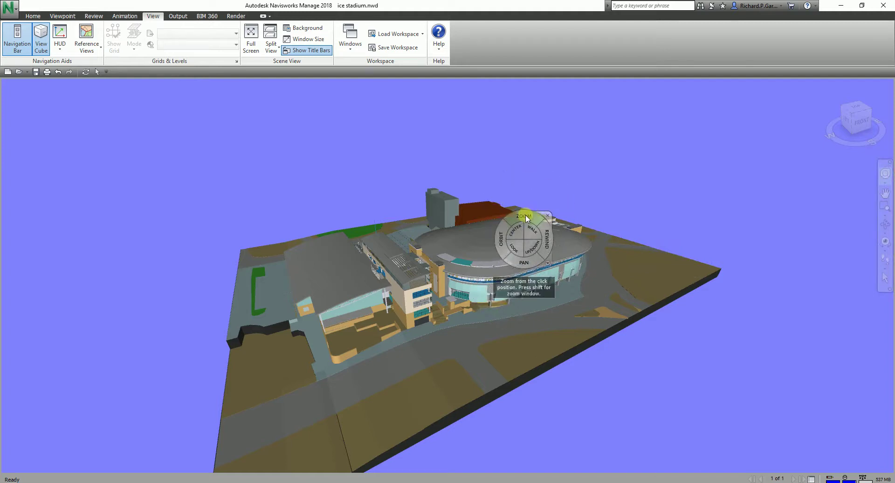
pyautogui.click(524, 214)
pyautogui.moveTo(527, 217)
pyautogui.mouseDown()
pyautogui.moveTo(525, 206)
pyautogui.moveTo(525, 233)
pyautogui.mouseUp()
pyautogui.moveTo(477, 275)
pyautogui.mouseDown()
pyautogui.moveTo(482, 239)
pyautogui.moveTo(481, 263)
pyautogui.mouseUp()
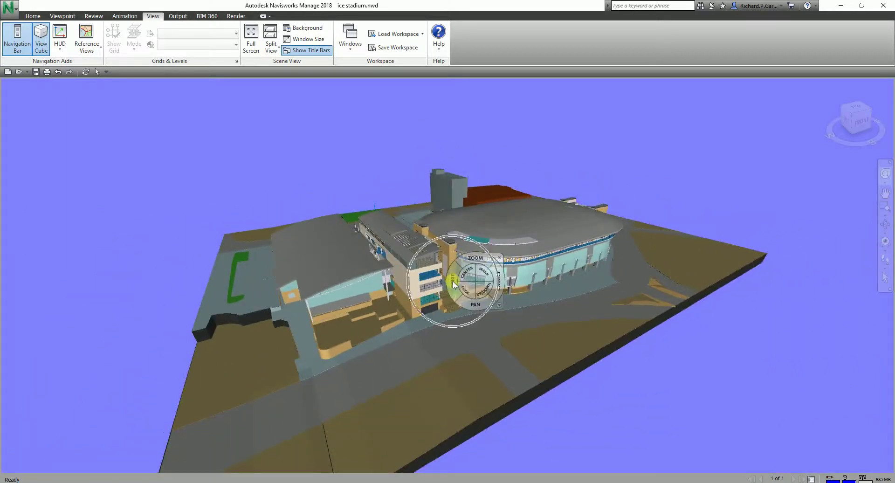
# - Orbit the stadium toward its left-front side and pan the view upward with the SteeringWheel
pyautogui.moveTo(453, 283); pyautogui.dragTo(513, 275)
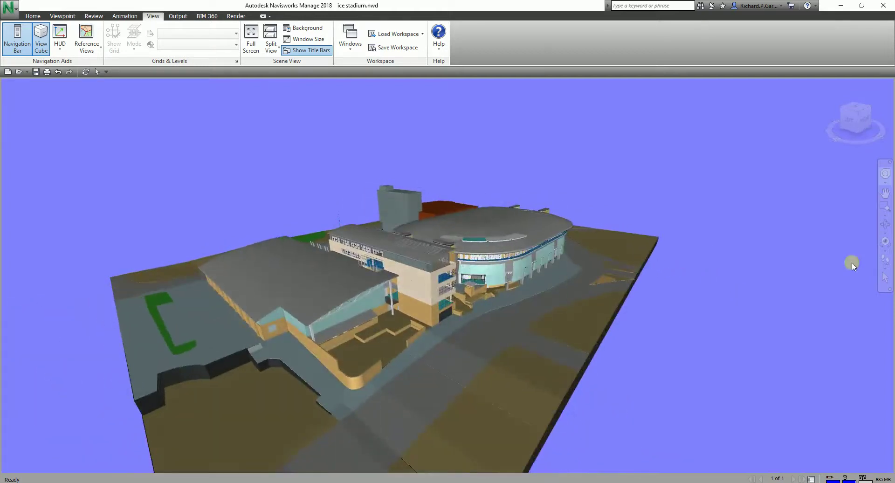
pyautogui.hotkey('shift', 'w')
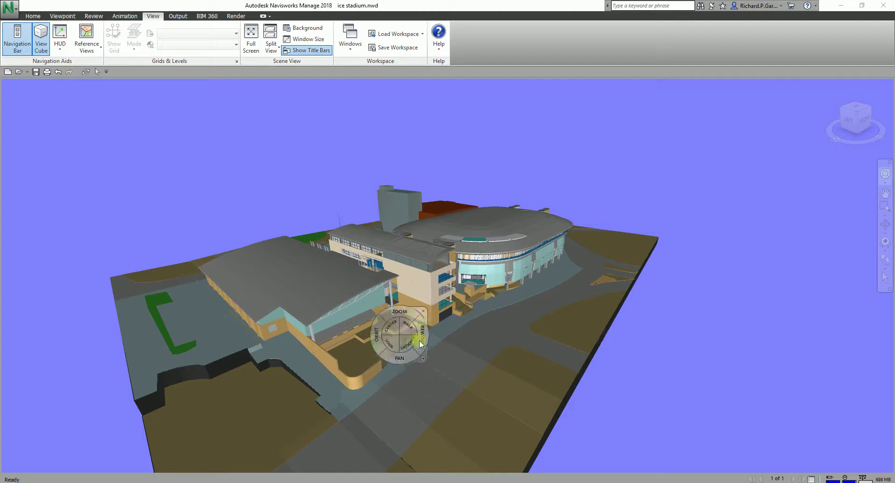
pyautogui.moveTo(400, 358); pyautogui.dragTo(396, 329)
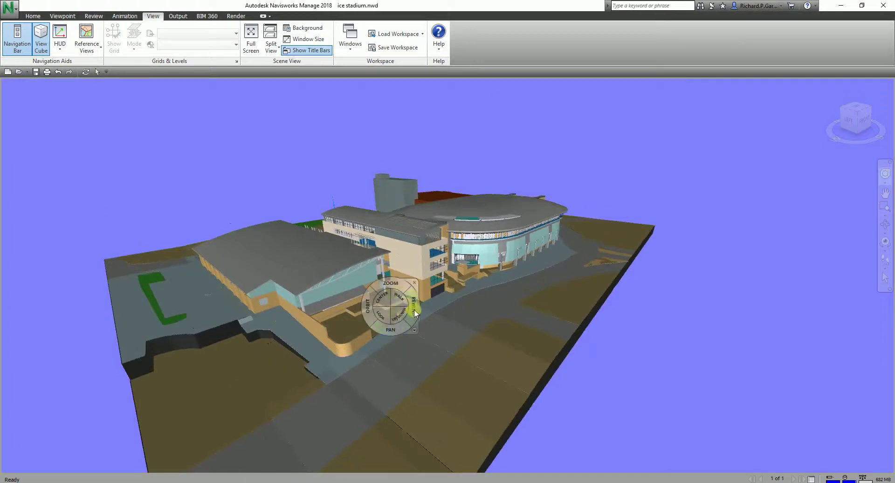
# - Rewind to an earlier view of the model and zoom about the front building with the SteeringWheel
pyautogui.moveTo(414, 310); pyautogui.dragTo(292, 310)
pyautogui.click(407, 284)
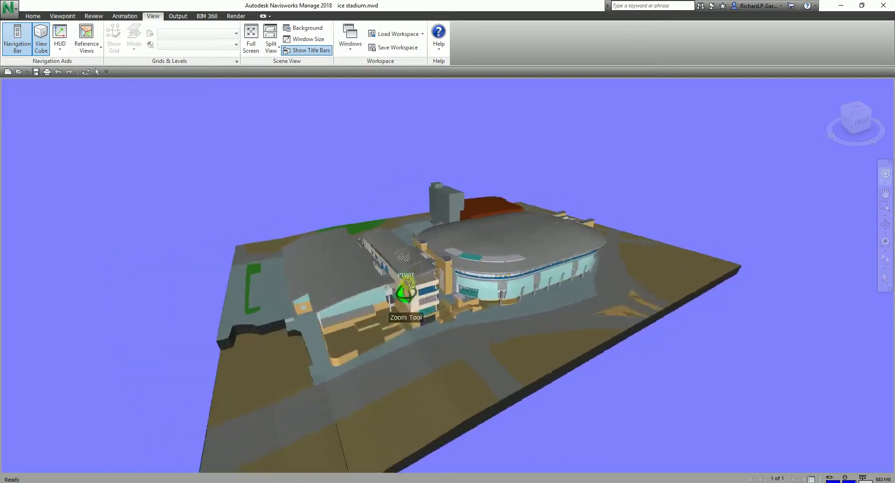
pyautogui.moveTo(408, 283)
pyautogui.mouseDown()
pyautogui.moveTo(419, 219)
pyautogui.moveTo(411, 284)
pyautogui.moveTo(390, 290)
pyautogui.moveTo(391, 308)
pyautogui.moveTo(429, 289)
pyautogui.moveTo(405, 298)
pyautogui.moveTo(437, 300)
pyautogui.moveTo(456, 282)
pyautogui.mouseUp()
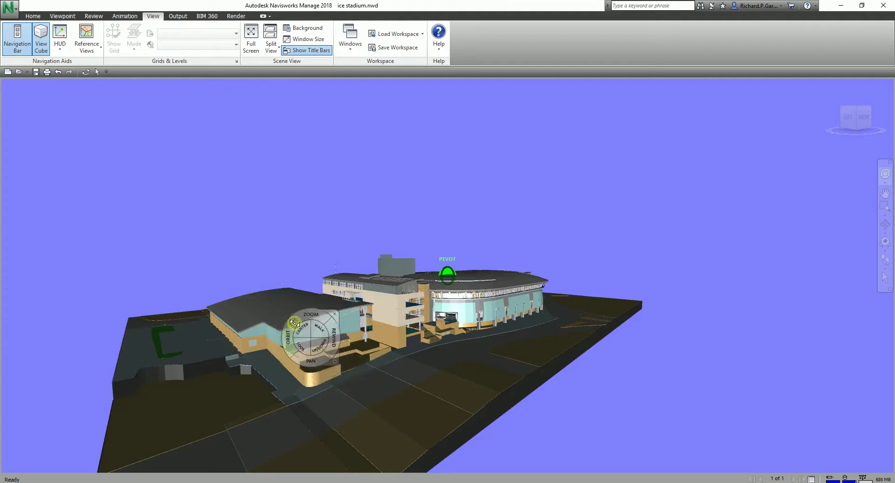
# - Recentre the view on different points of the stadium site with the SteeringWheel's Center tool
pyautogui.moveTo(303, 330); pyautogui.dragTo(461, 289)
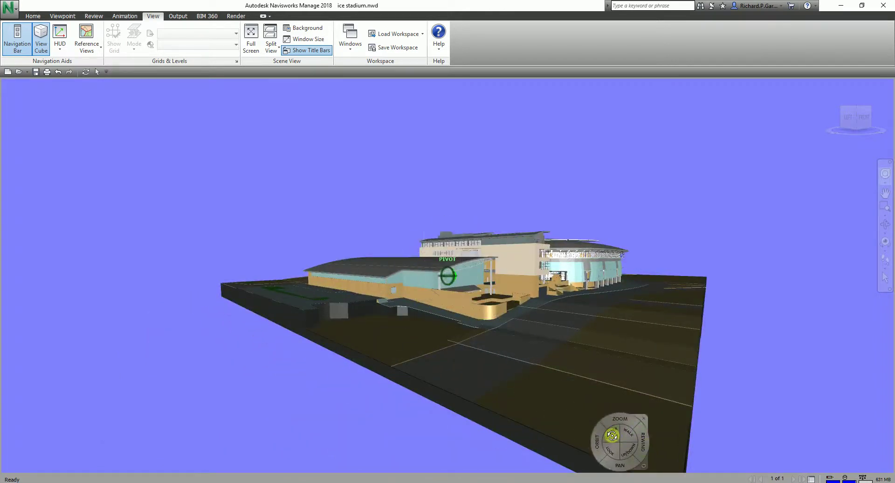
pyautogui.click(612, 435)
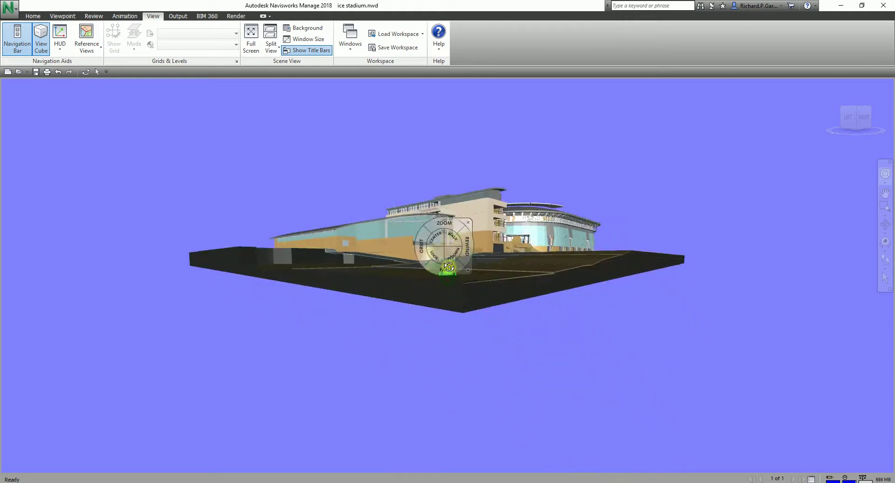
pyautogui.moveTo(451, 272); pyautogui.dragTo(447, 292)
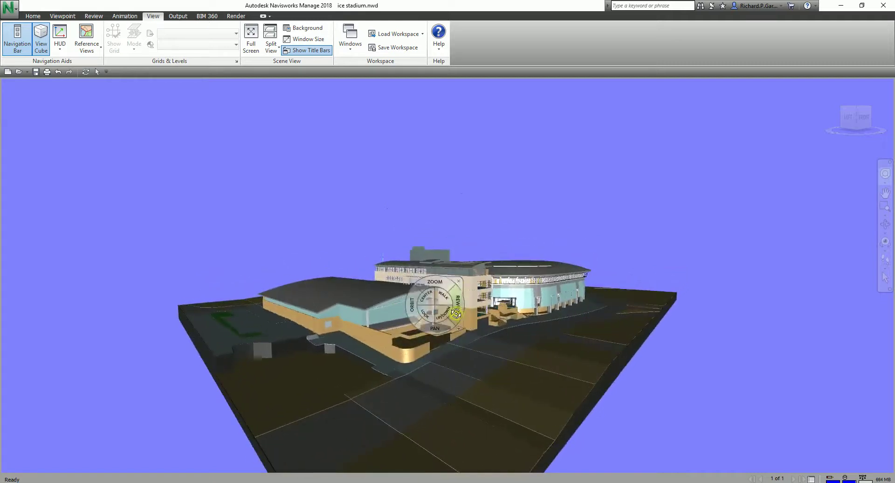
pyautogui.click(464, 303)
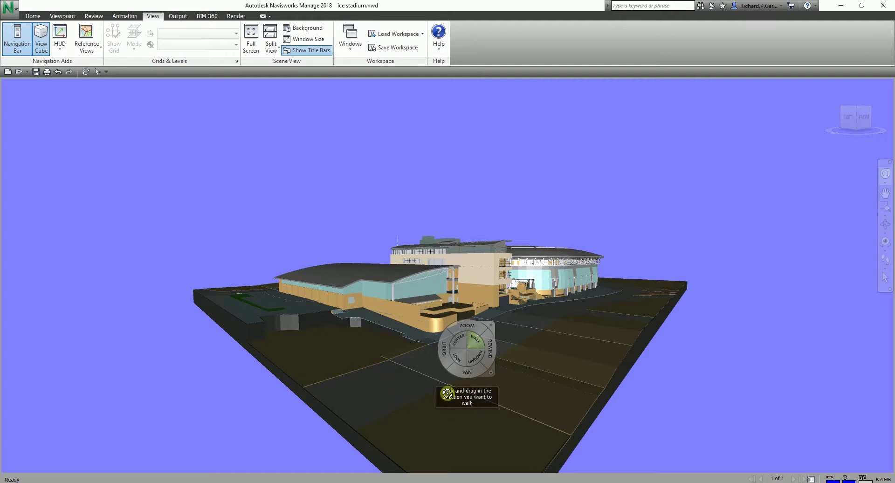
# - Walk into the stadium's lobby with the Walk tool, adjusting direction with Look and height with Up/Down
pyautogui.moveTo(449, 373); pyautogui.dragTo(468, 371)
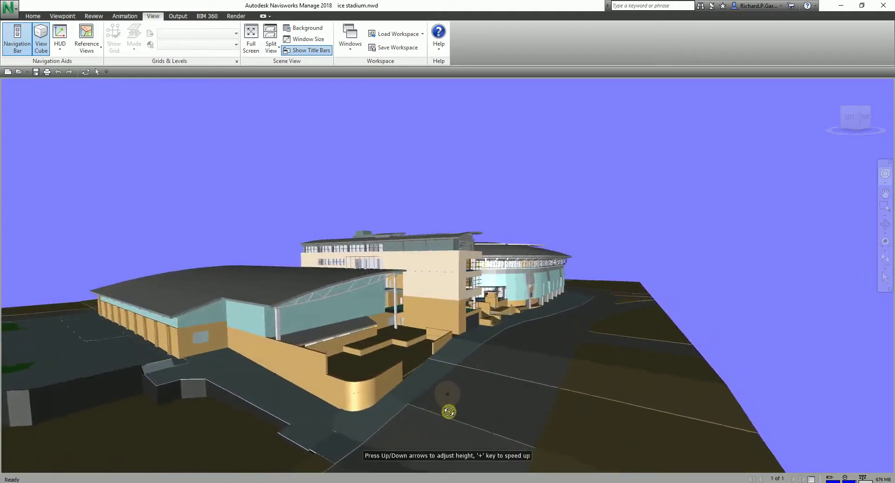
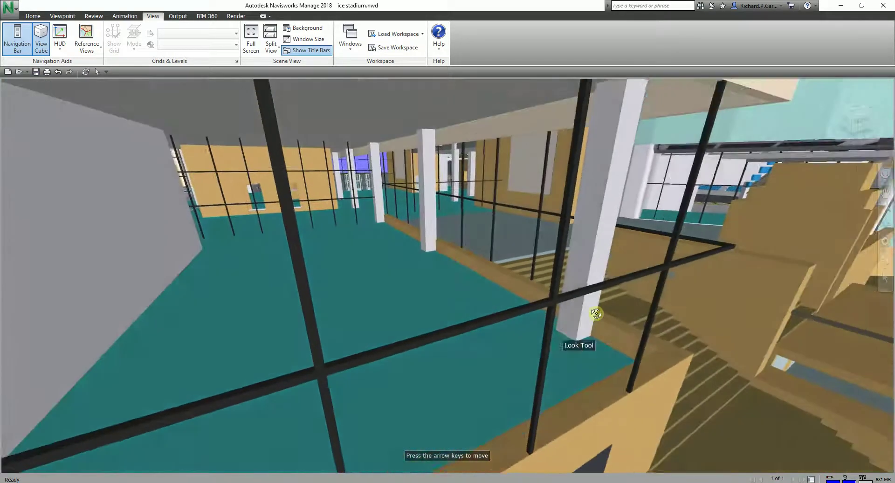
pyautogui.moveTo(596, 313); pyautogui.dragTo(463, 279)
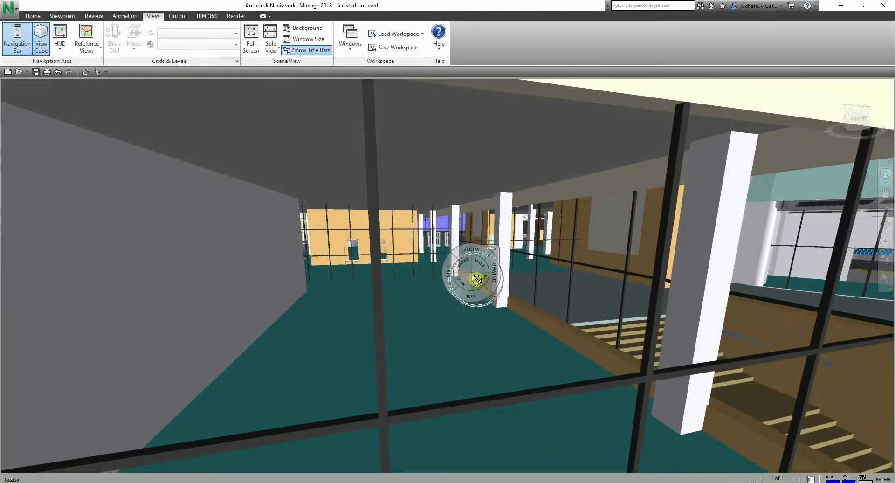
pyautogui.moveTo(476, 276)
pyautogui.mouseDown()
pyautogui.moveTo(475, 240)
pyautogui.moveTo(472, 311)
pyautogui.moveTo(475, 212)
pyautogui.moveTo(471, 273)
pyautogui.mouseUp()
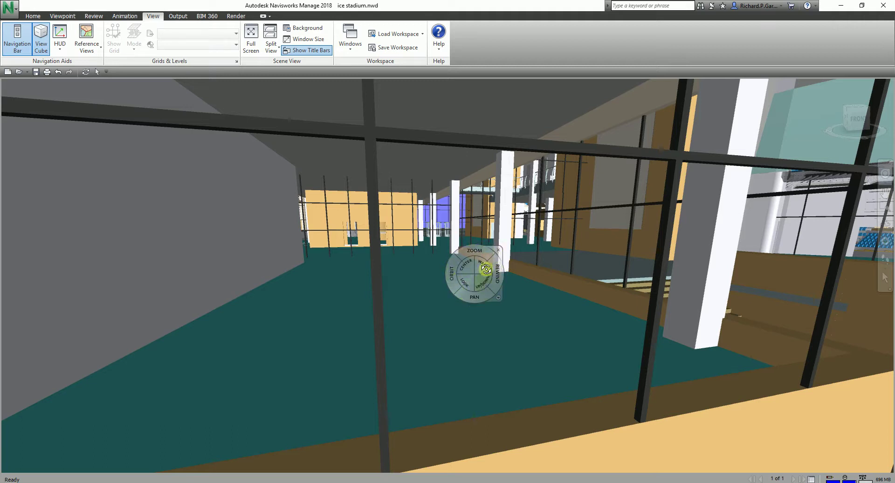
pyautogui.moveTo(481, 269); pyautogui.dragTo(519, 336)
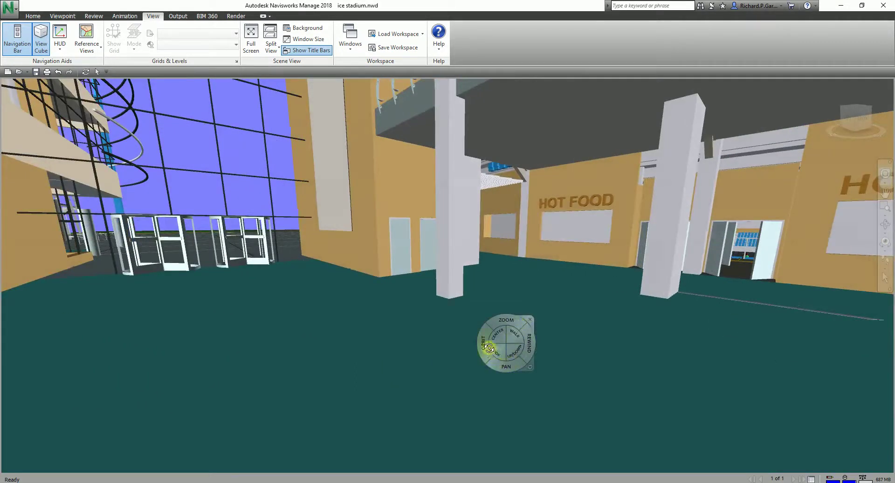
pyautogui.moveTo(484, 347)
pyautogui.mouseDown()
pyautogui.moveTo(455, 353)
pyautogui.moveTo(497, 362)
pyautogui.moveTo(448, 353)
pyautogui.moveTo(485, 347)
pyautogui.mouseUp()
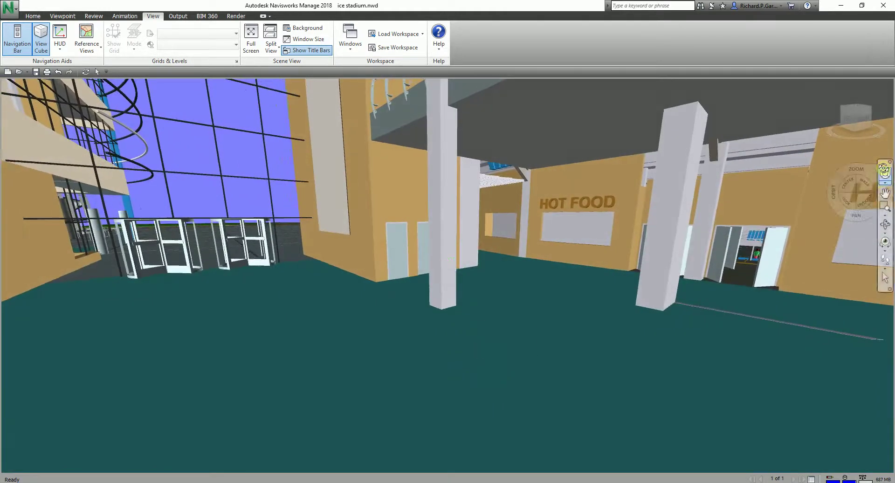
# - Pan the view out of the stadium lobby and zoom out to show the whole complex from outside
pyautogui.click(883, 195)
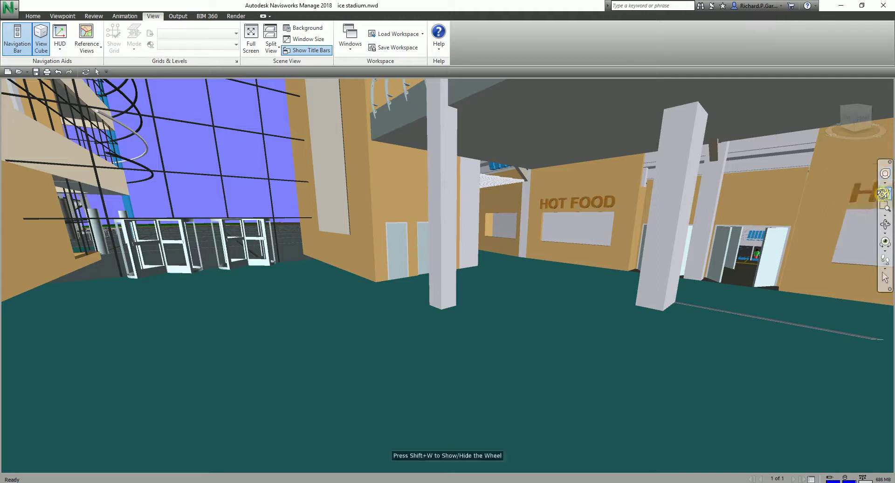
pyautogui.moveTo(416, 373); pyautogui.dragTo(440, 361)
pyautogui.moveTo(368, 306); pyautogui.dragTo(779, 186)
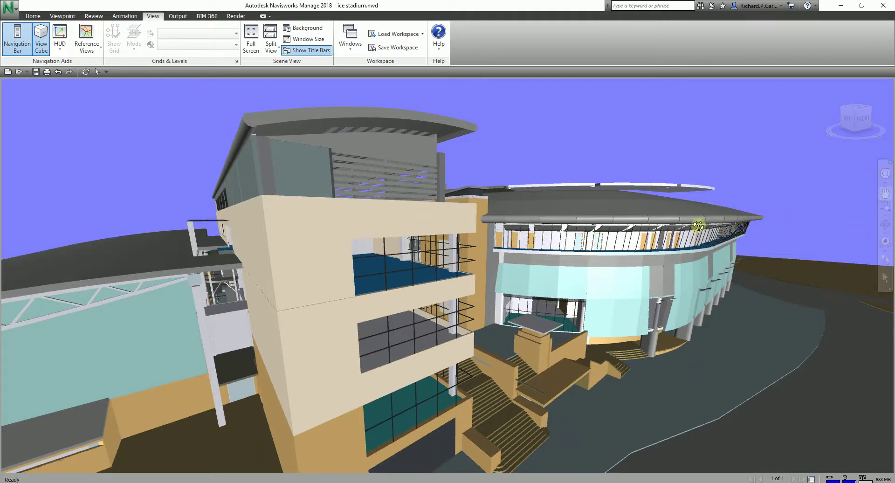
pyautogui.scroll(-5, 711, 228)
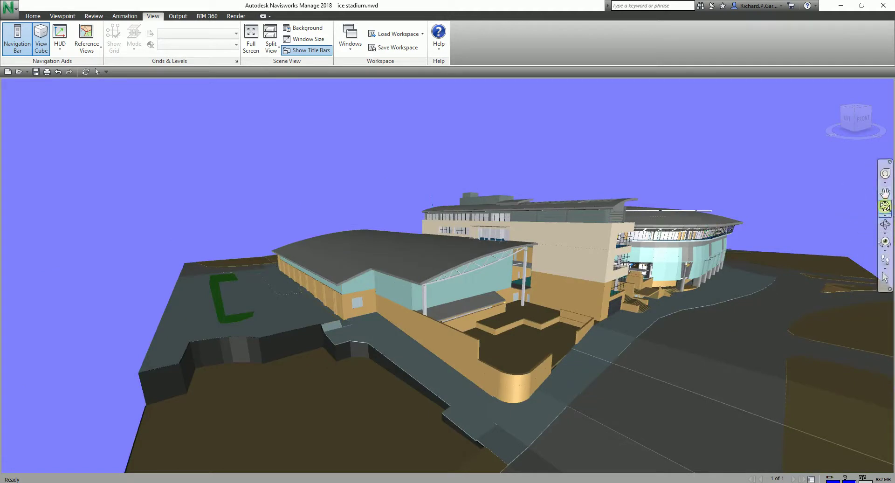
# - Magnify the round arena's roof edge and the middle building's glazed rooftop structure with Zoom Window, zooming out and tilting the view in between
pyautogui.click(723, 210)
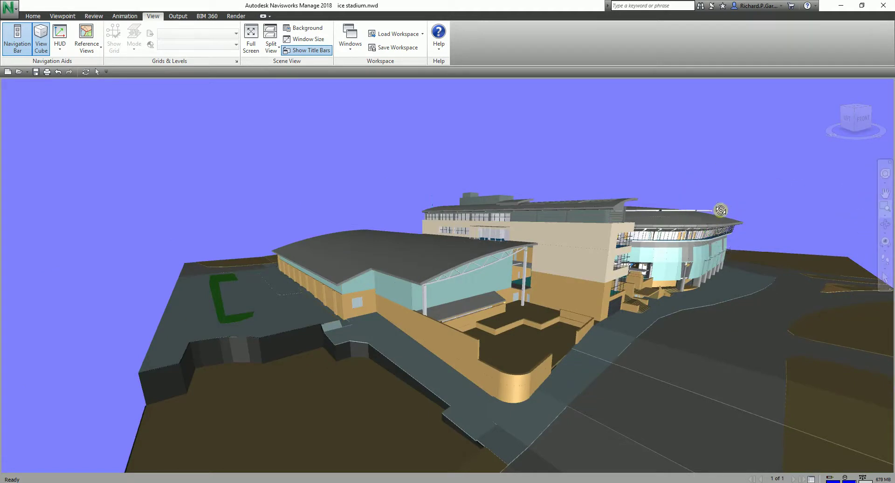
pyautogui.click(752, 239)
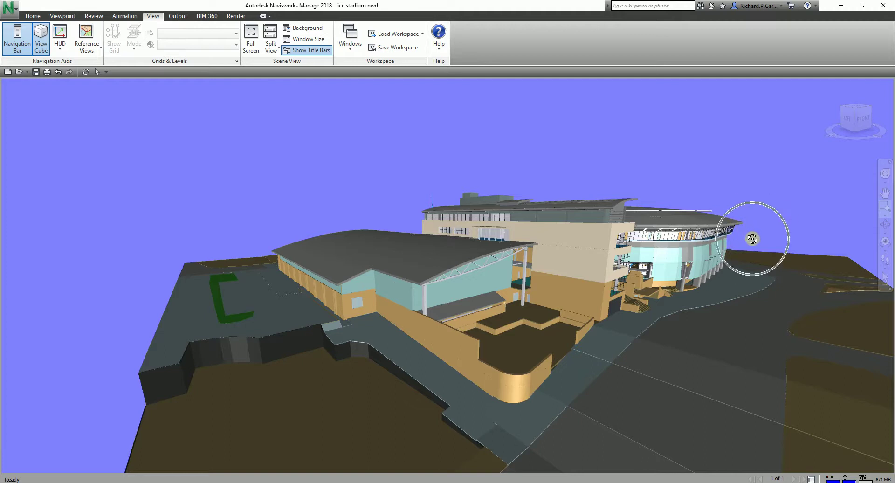
pyautogui.moveTo(731, 217); pyautogui.dragTo(751, 244)
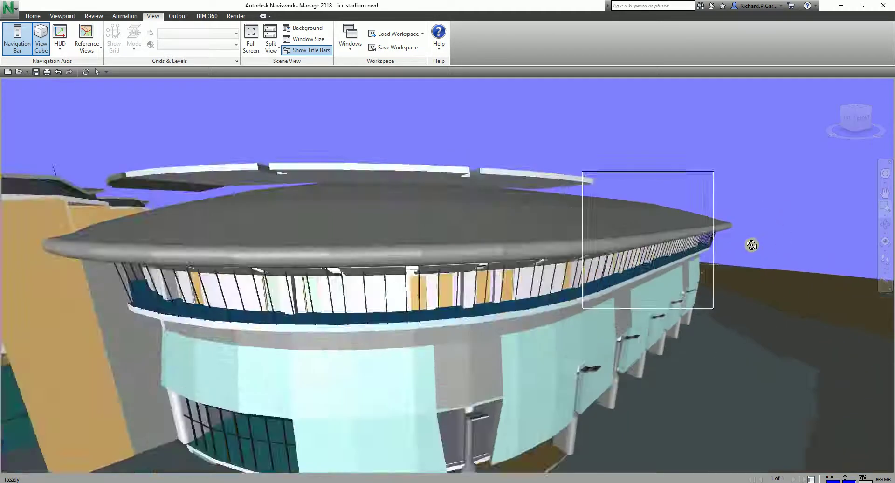
pyautogui.scroll(-5, 750, 245)
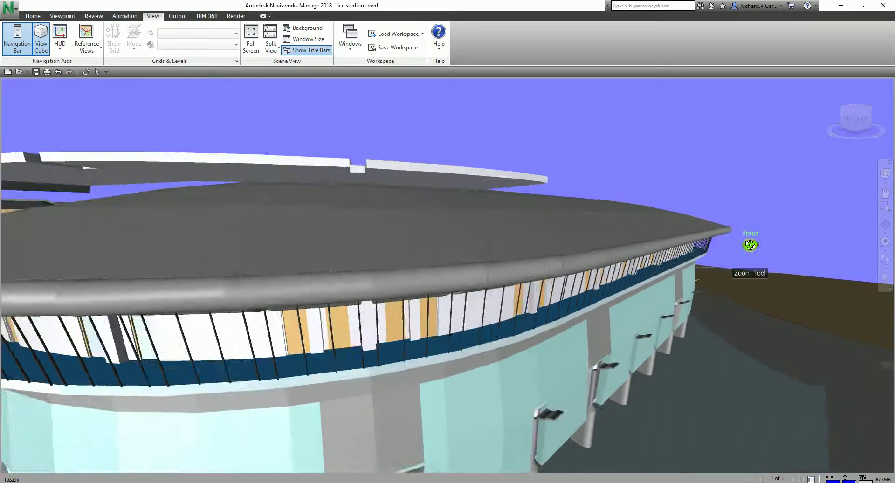
pyautogui.scroll(-2, 753, 243)
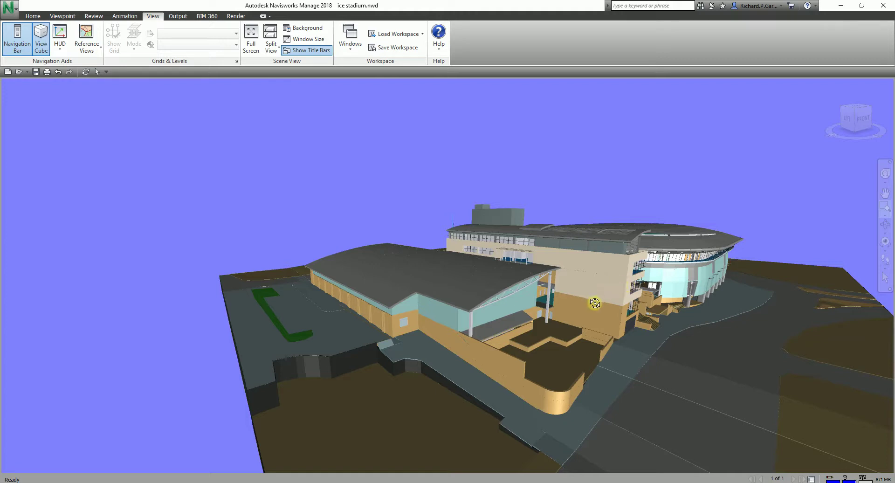
pyautogui.moveTo(596, 308)
pyautogui.mouseDown()
pyautogui.moveTo(579, 328)
pyautogui.moveTo(545, 324)
pyautogui.moveTo(555, 324)
pyautogui.mouseUp()
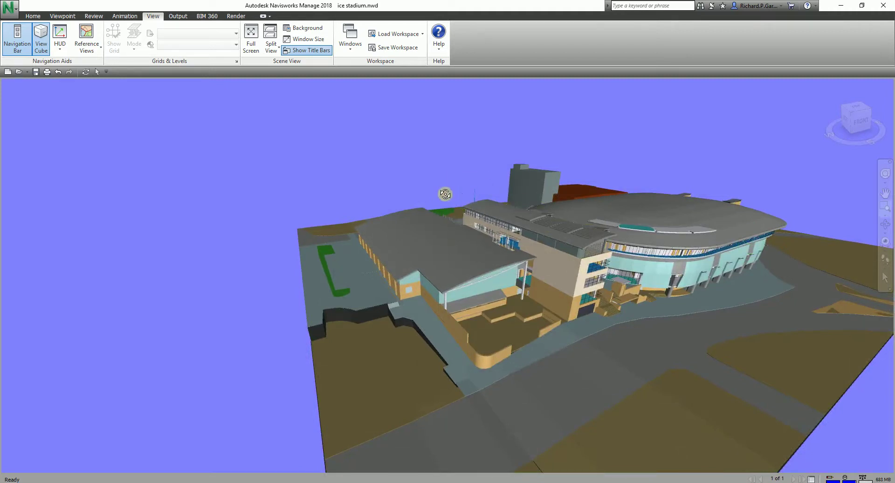
pyautogui.moveTo(479, 228); pyautogui.dragTo(493, 243)
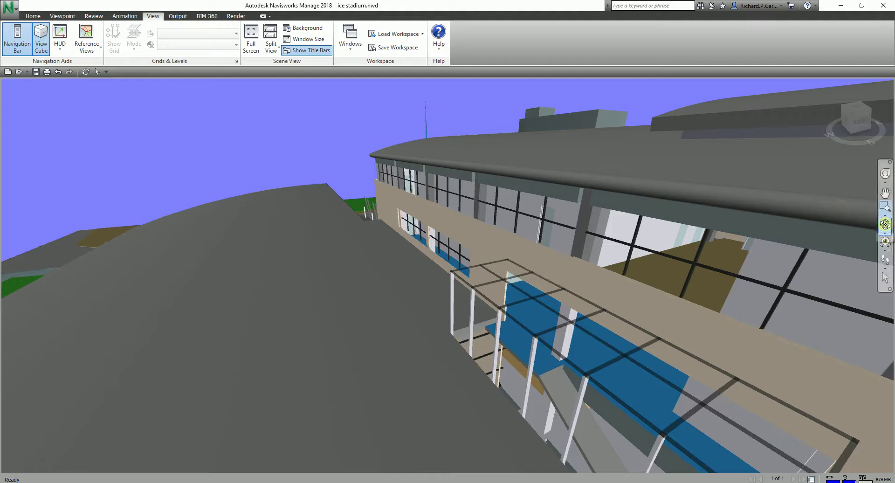
# - Orbit around the middle building's glazed facade with the Orbit tool, viewing it from above and from roof level
pyautogui.click(884, 231)
pyautogui.click(886, 233)
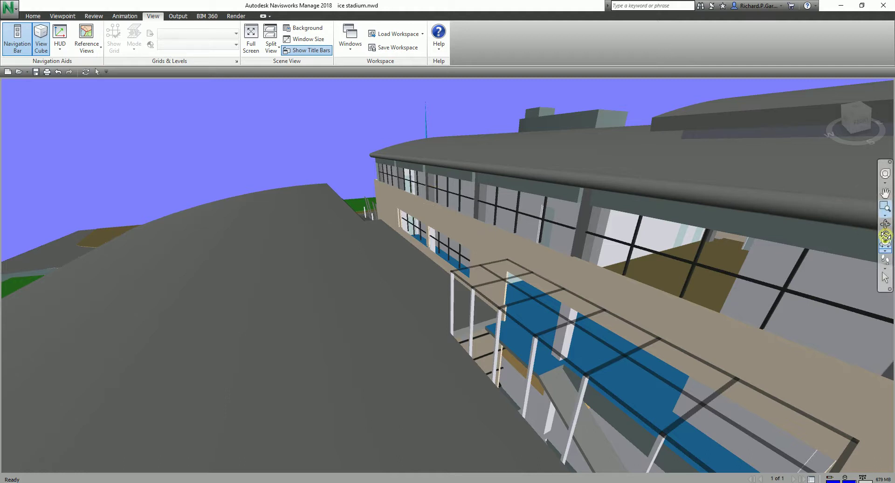
pyautogui.click(885, 232)
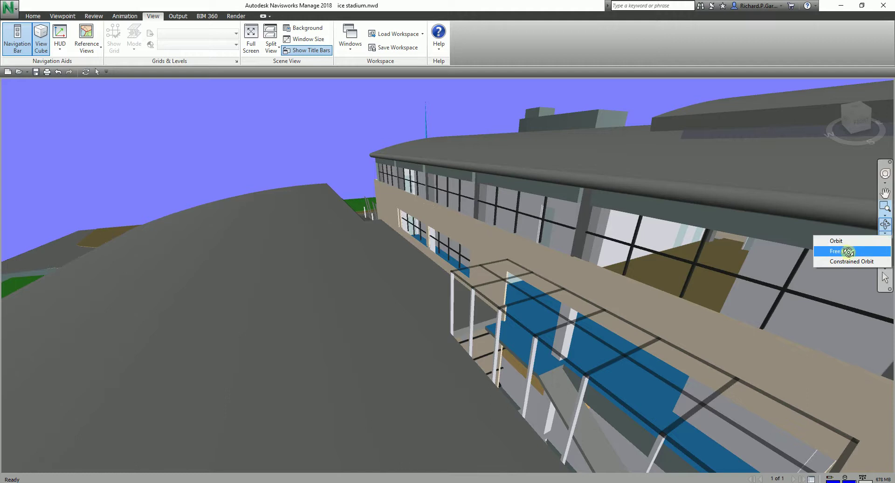
pyautogui.click(860, 261)
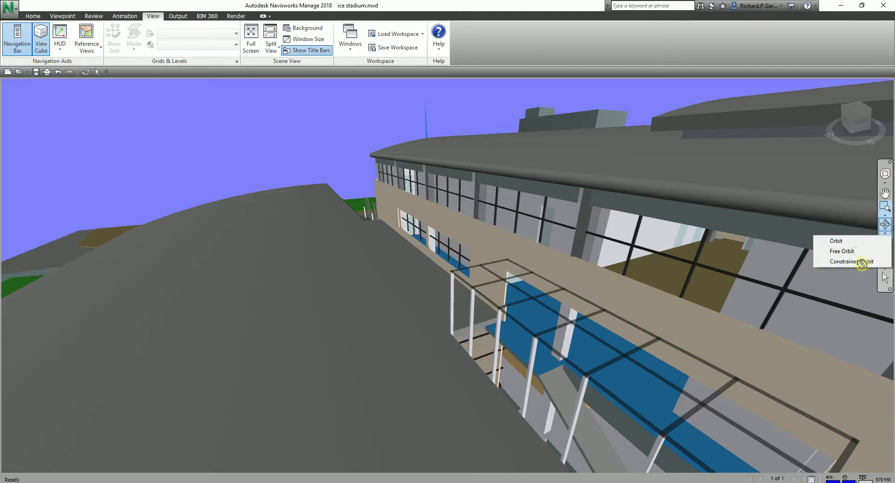
pyautogui.click(845, 241)
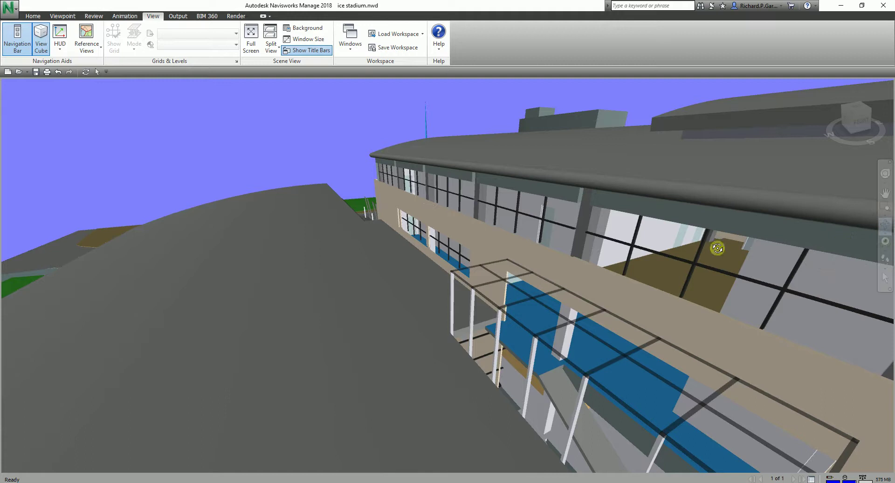
pyautogui.moveTo(413, 190); pyautogui.dragTo(490, 204)
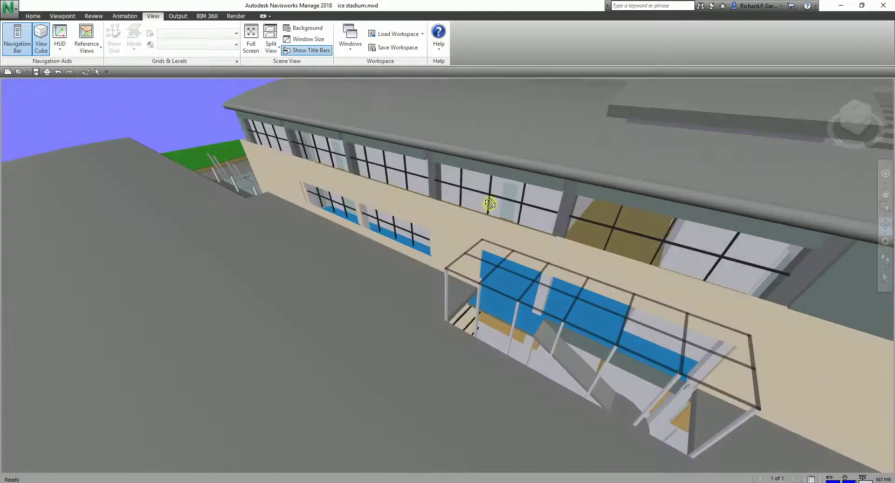
pyautogui.moveTo(479, 302); pyautogui.dragTo(485, 249)
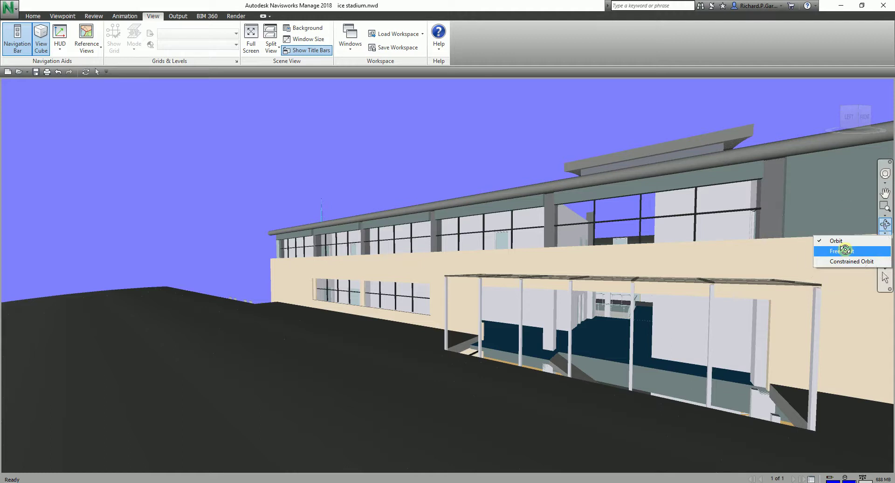
# - Turn the whole stadium site freely with Free Orbit to view it from the back plaza side
pyautogui.click(845, 250)
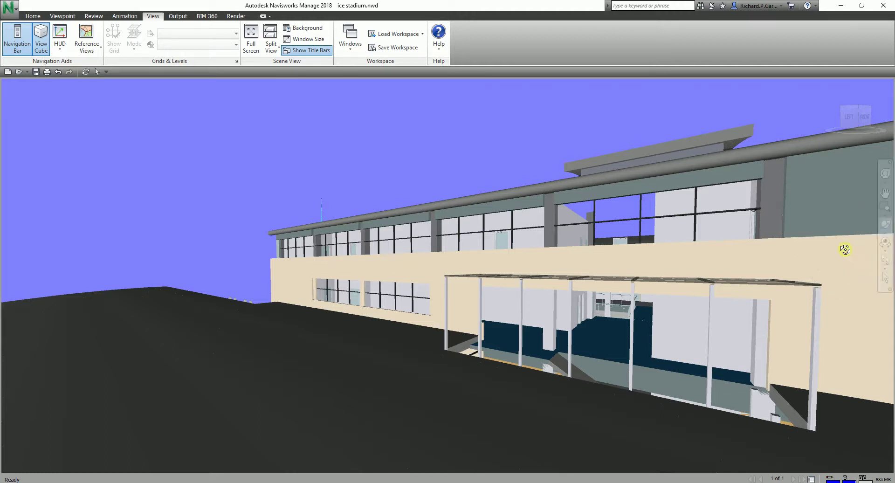
pyautogui.moveTo(718, 277); pyautogui.dragTo(493, 329)
pyautogui.scroll(-10, 555, 304)
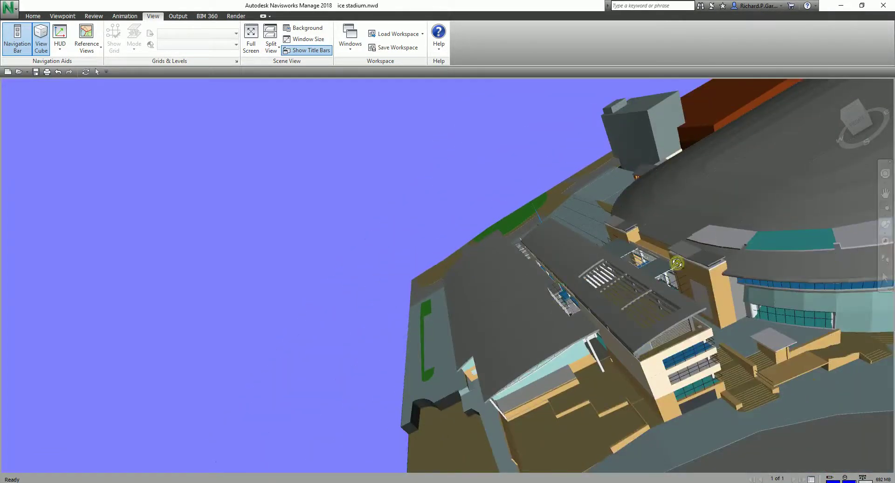
pyautogui.moveTo(637, 279)
pyautogui.mouseDown()
pyautogui.moveTo(650, 178)
pyautogui.moveTo(605, 178)
pyautogui.moveTo(458, 236)
pyautogui.moveTo(396, 354)
pyautogui.moveTo(546, 439)
pyautogui.moveTo(623, 93)
pyautogui.moveTo(703, 463)
pyautogui.moveTo(664, 290)
pyautogui.moveTo(609, 203)
pyautogui.moveTo(575, 199)
pyautogui.moveTo(568, 221)
pyautogui.moveTo(536, 221)
pyautogui.moveTo(519, 196)
pyautogui.moveTo(504, 192)
pyautogui.mouseUp()
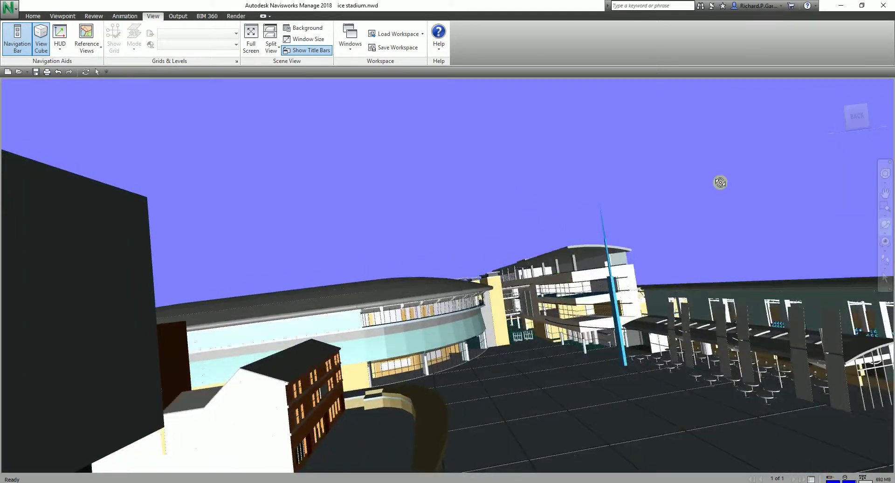
# - Swing the view around the site with Constrained Orbit toward the low building with the curved roof
pyautogui.click(885, 233)
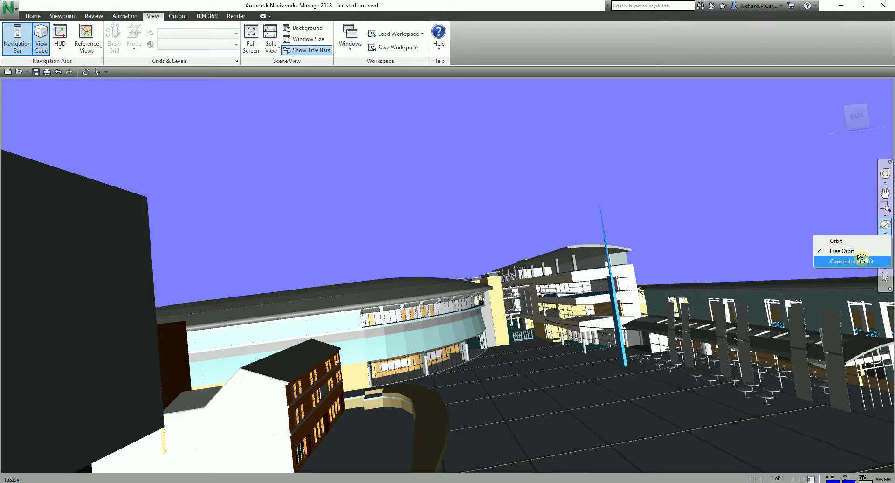
pyautogui.click(844, 263)
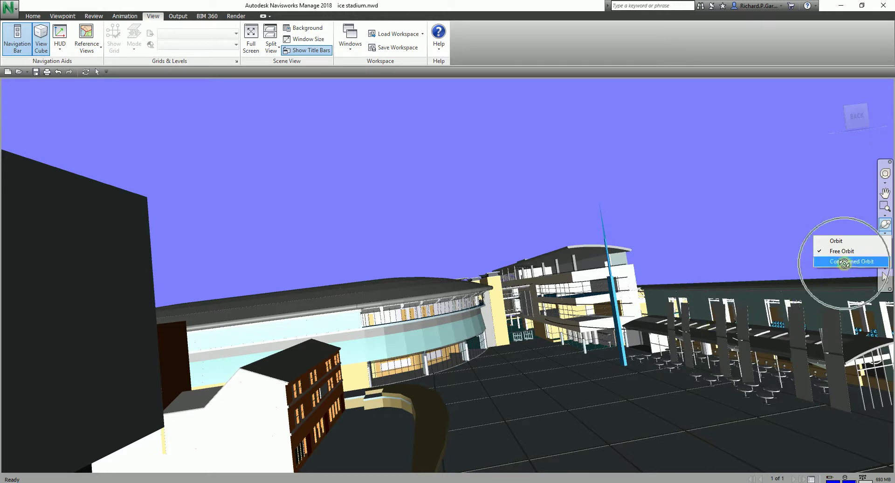
pyautogui.moveTo(544, 321); pyautogui.dragTo(198, 307)
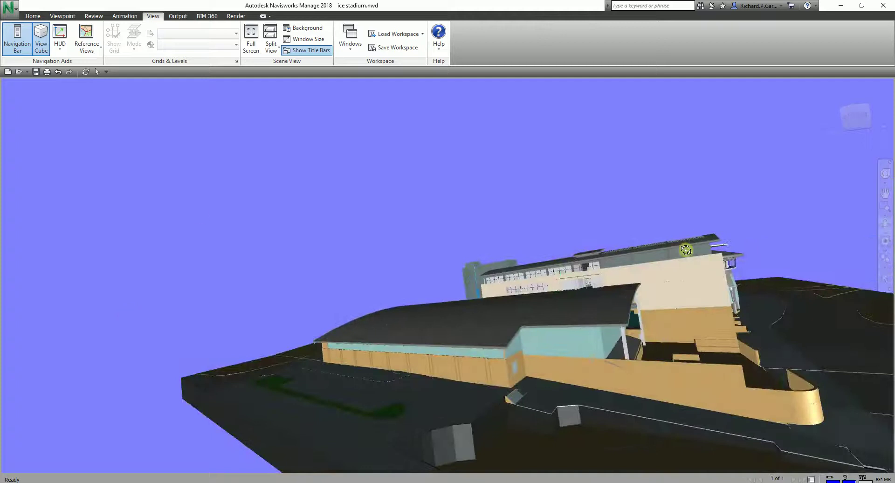
# - Show the model in its home, front, left and raised back-left corner views with the ViewCube
pyautogui.click(827, 89)
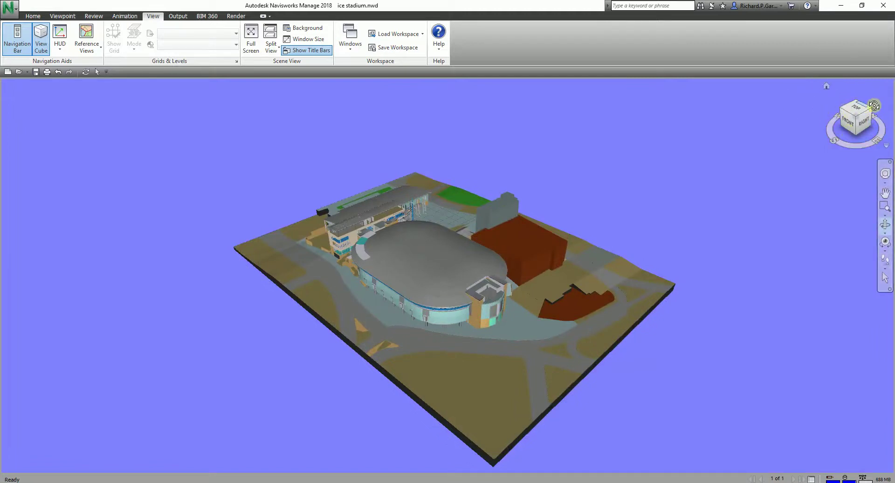
pyautogui.click(848, 122)
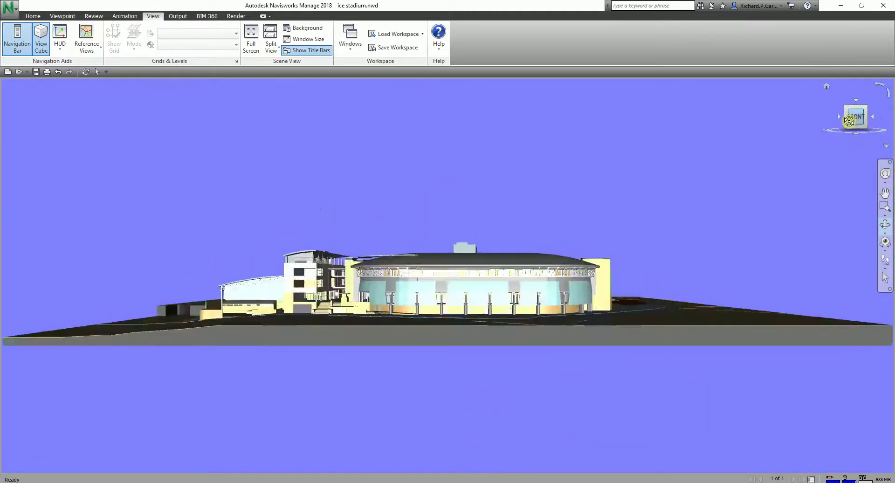
pyautogui.click(838, 116)
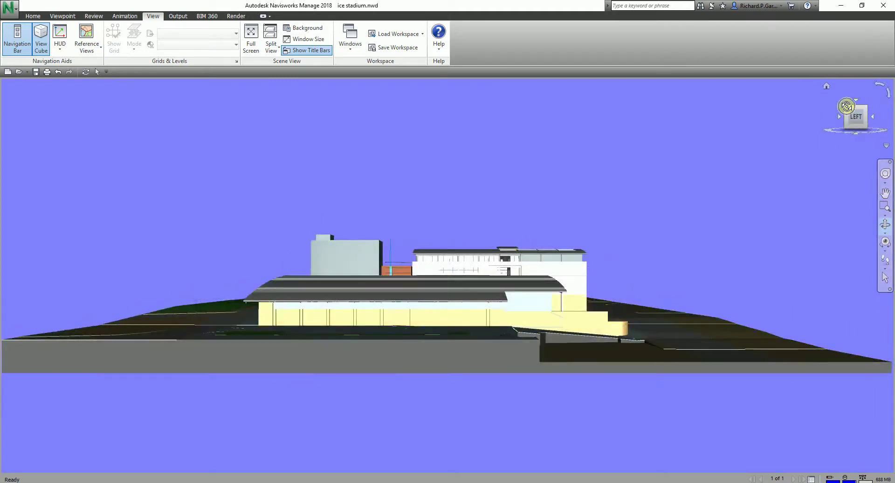
pyautogui.click(847, 106)
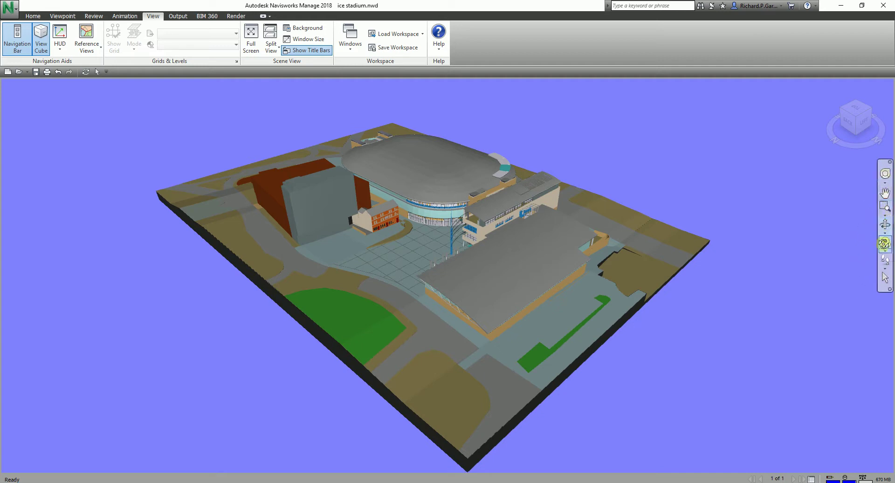
# - Zoom in on the paved plaza beside the arena and orbit it to view the glazed entrance front from low above ground
pyautogui.click(884, 174)
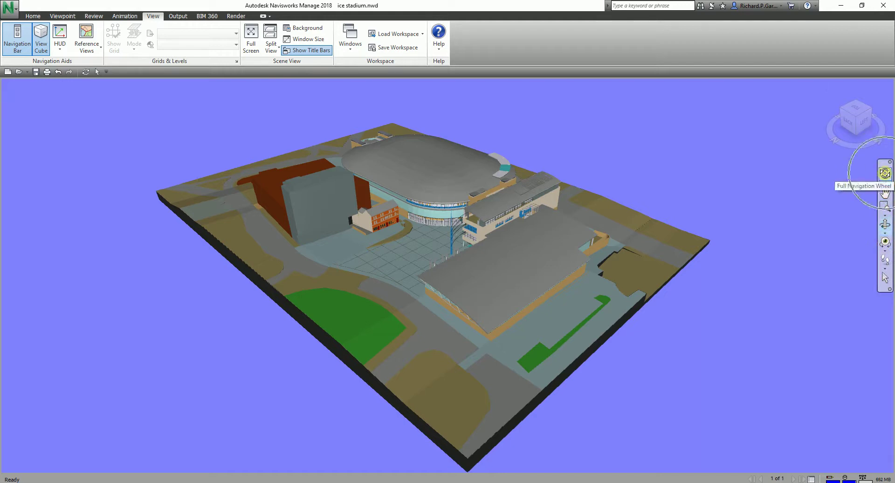
pyautogui.click(885, 173)
pyautogui.moveTo(410, 262); pyautogui.dragTo(763, 166)
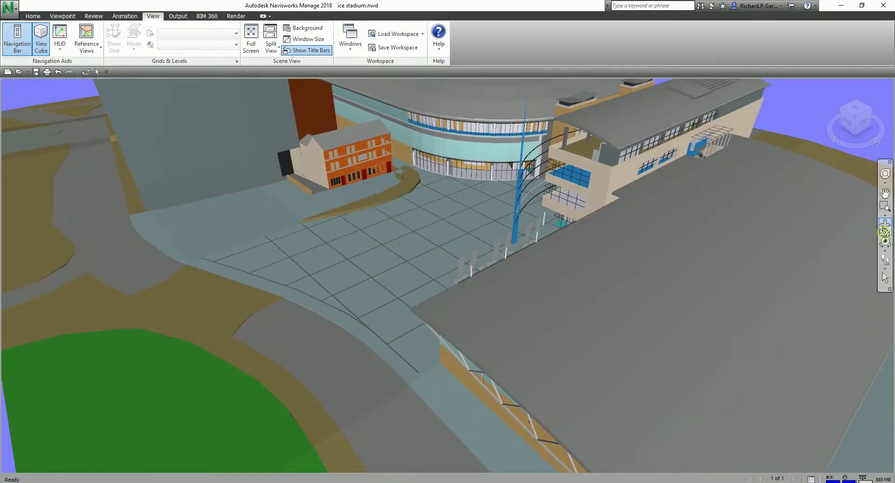
pyautogui.click(884, 232)
pyautogui.click(838, 239)
pyautogui.moveTo(480, 321); pyautogui.dragTo(506, 298)
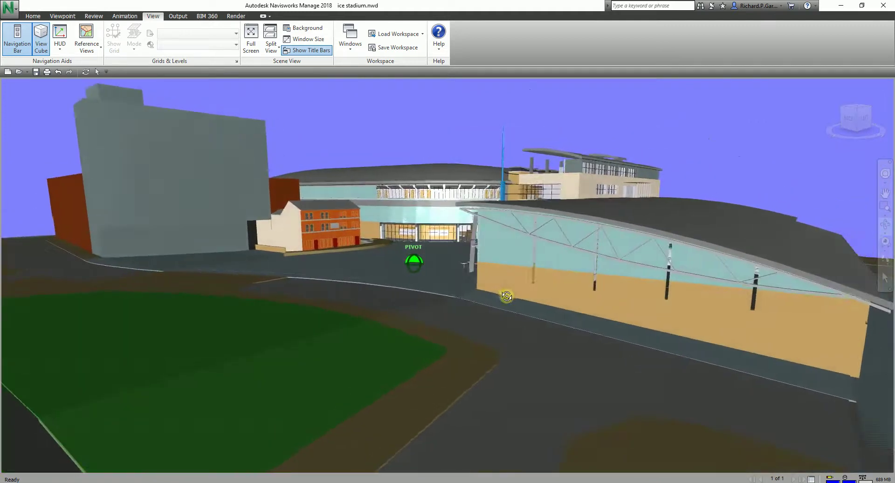
pyautogui.scroll(10, 399, 237)
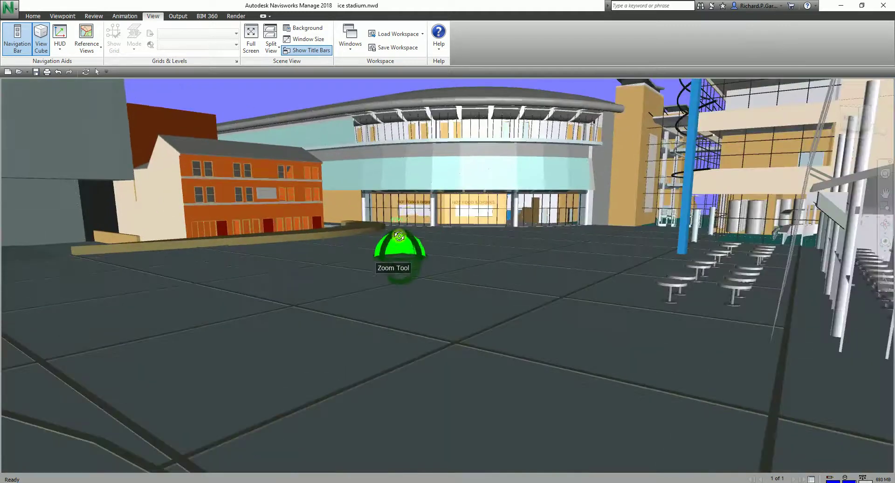
pyautogui.moveTo(399, 236); pyautogui.dragTo(422, 273, button='middle')
pyautogui.moveTo(415, 287); pyautogui.dragTo(438, 296)
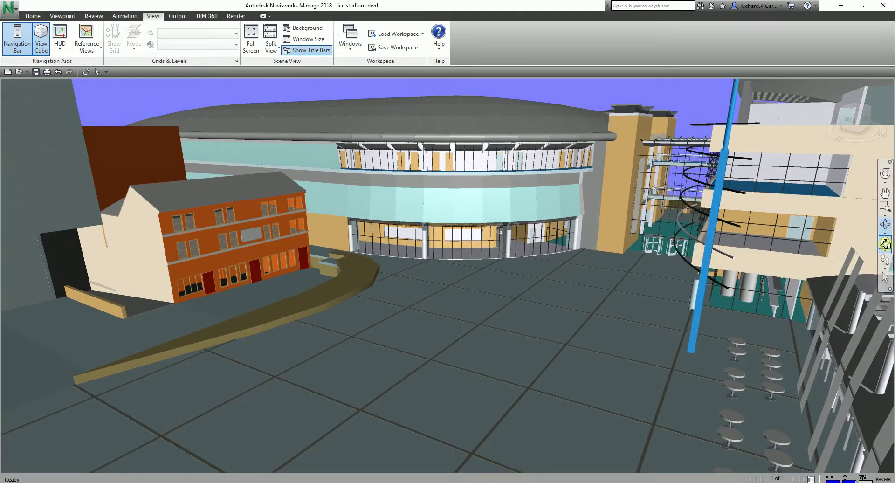
# - Look around from the plaza and walk toward the arena's glazed Hot Food & Drinks frontage with the Walk tool
pyautogui.moveTo(459, 353); pyautogui.dragTo(410, 323)
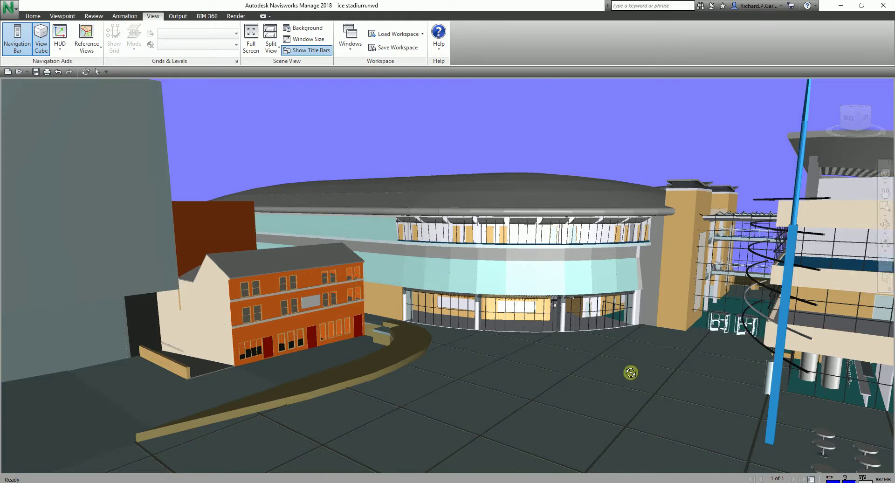
pyautogui.moveTo(536, 423); pyautogui.dragTo(851, 212)
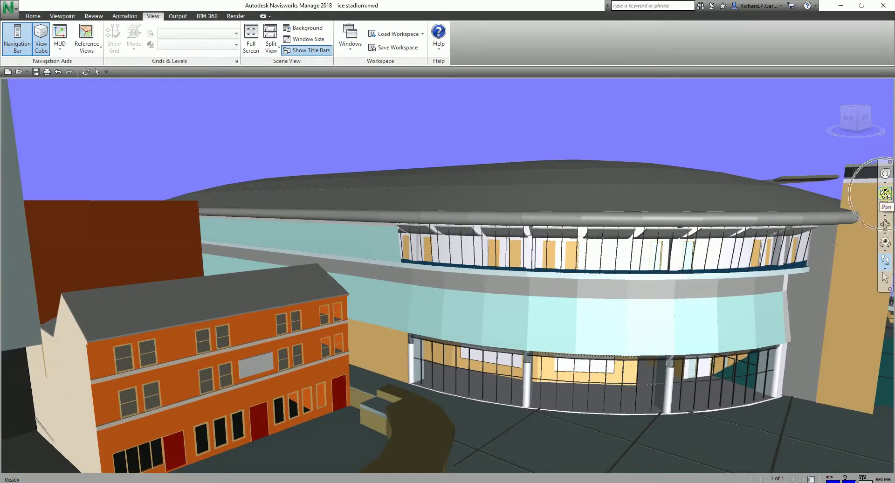
pyautogui.moveTo(605, 397); pyautogui.dragTo(504, 268)
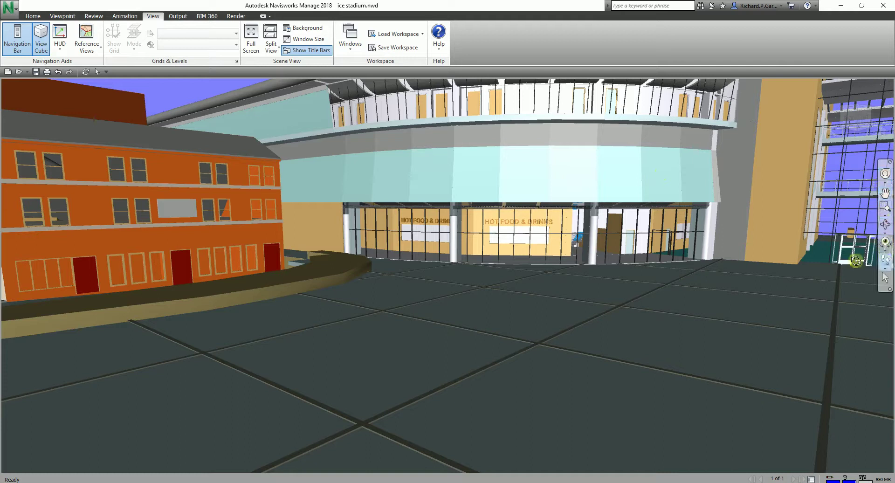
pyautogui.moveTo(539, 333); pyautogui.dragTo(541, 302)
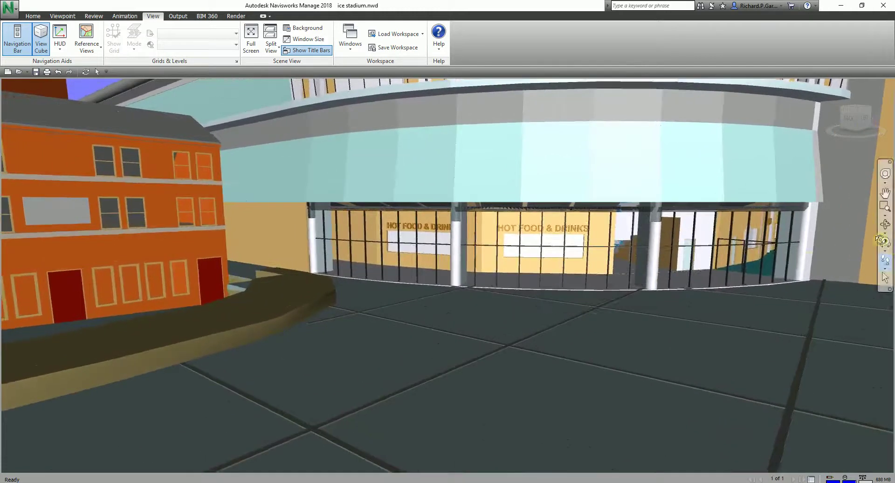
# - Fly toward the Hot Food & Drinks frontage with the Fly tool, and fly over the site from the home view
pyautogui.click(888, 267)
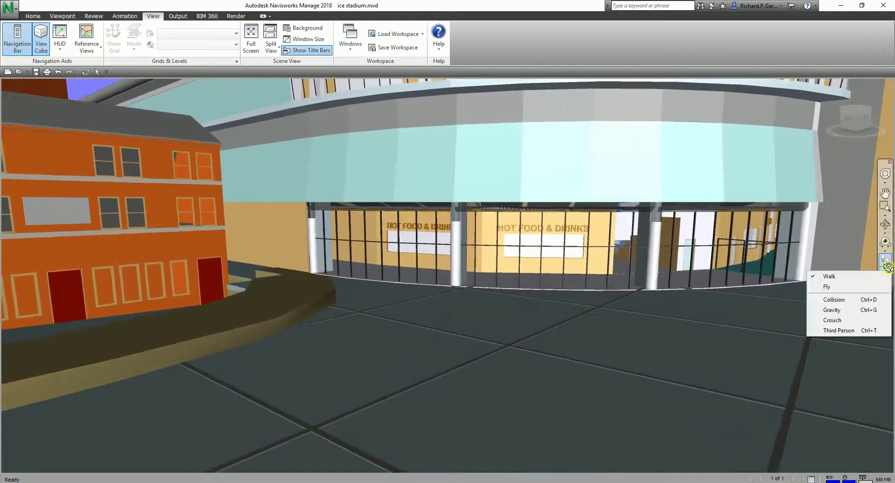
pyautogui.click(829, 286)
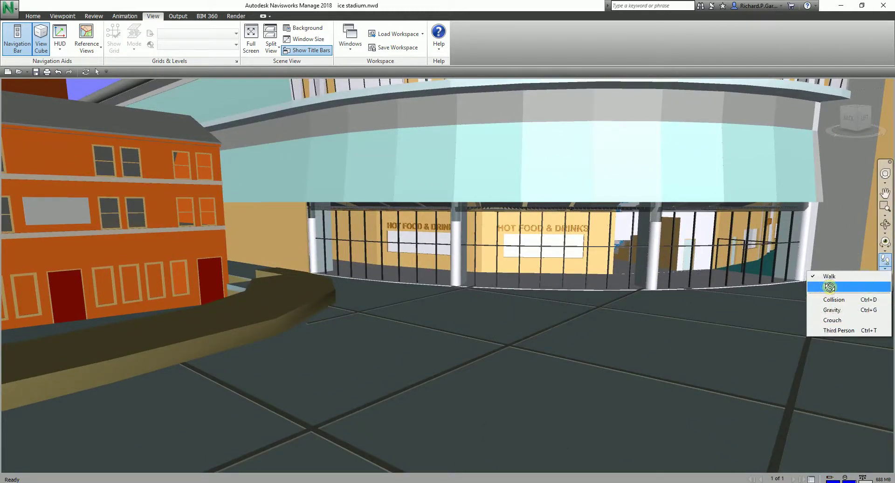
pyautogui.moveTo(653, 311); pyautogui.dragTo(579, 322)
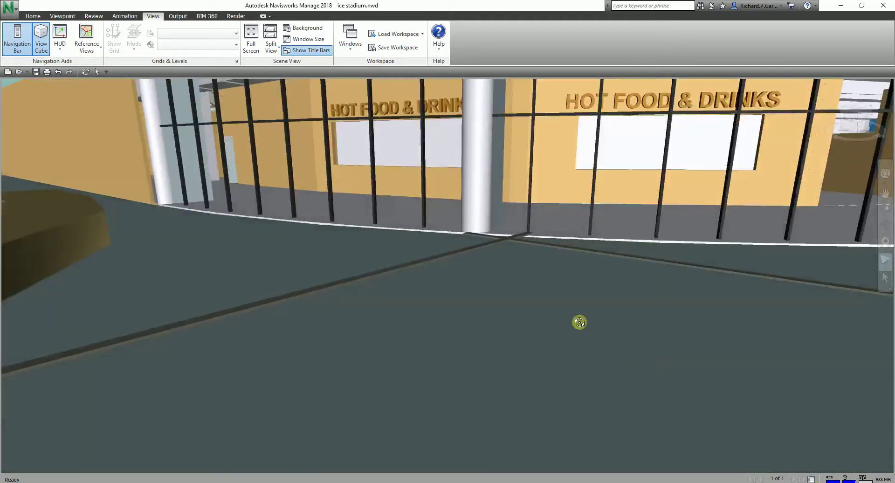
pyautogui.click(827, 88)
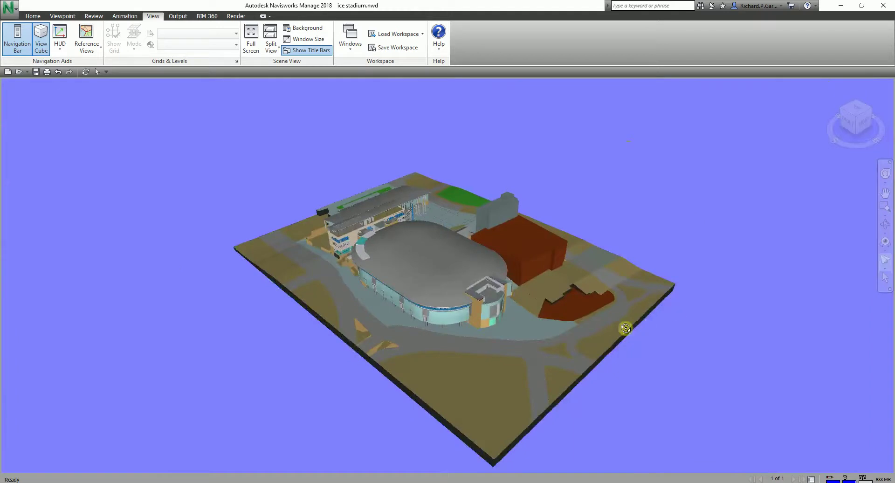
pyautogui.moveTo(516, 386); pyautogui.dragTo(581, 352)
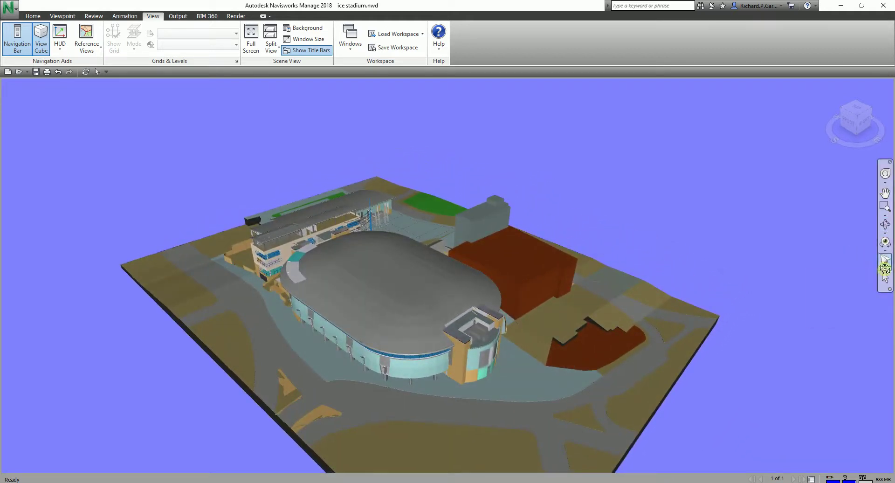
# - Check the options available for the Fly tool, and switch to Walk to move across the site overview
pyautogui.click(885, 269)
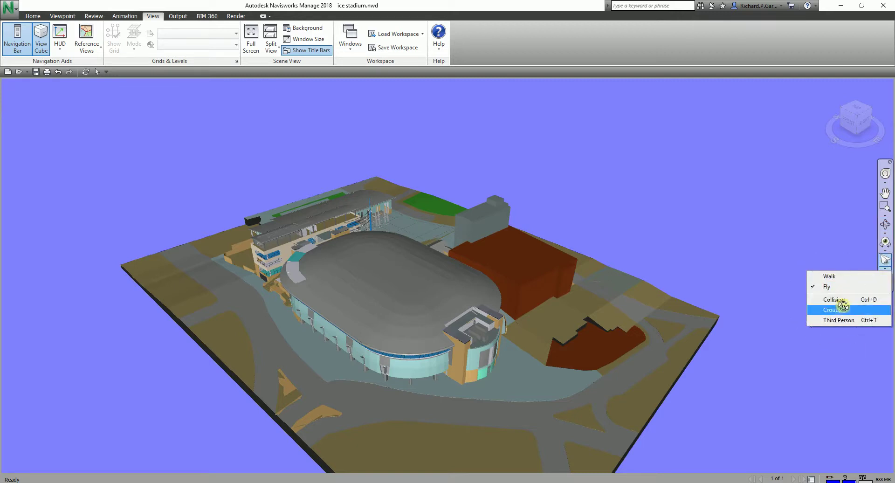
pyautogui.click(839, 320)
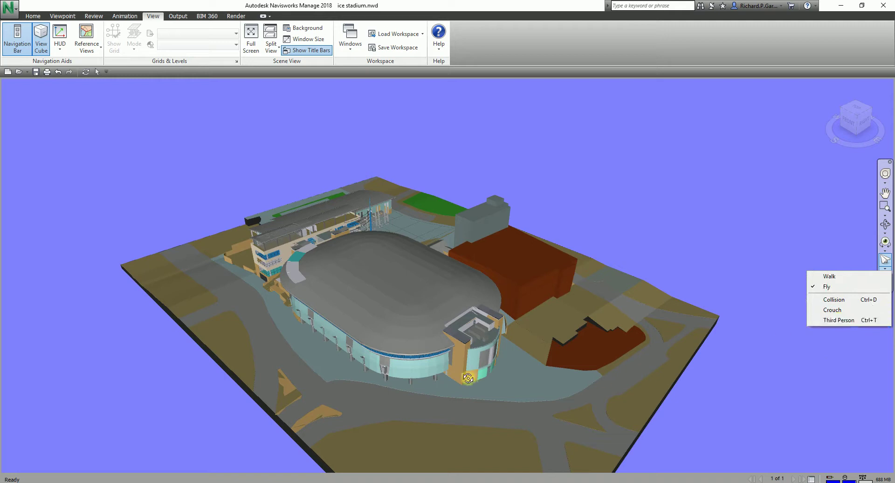
pyautogui.click(885, 224)
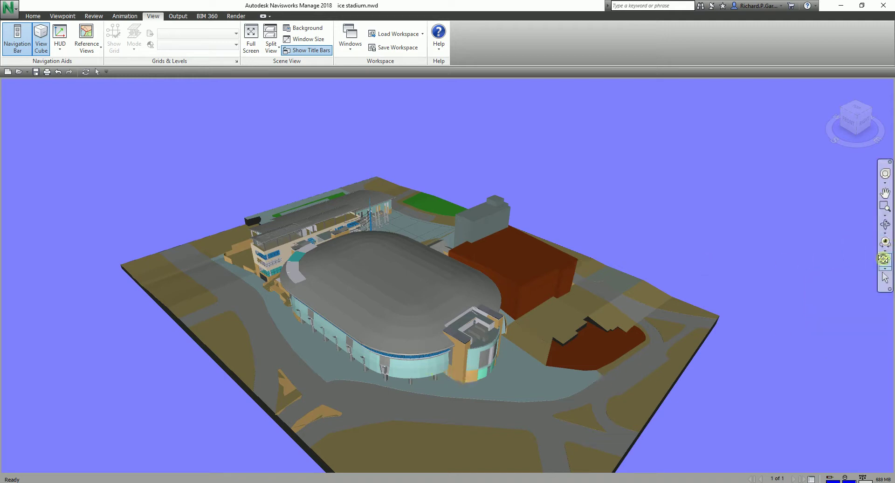
pyautogui.click(884, 269)
pyautogui.click(834, 276)
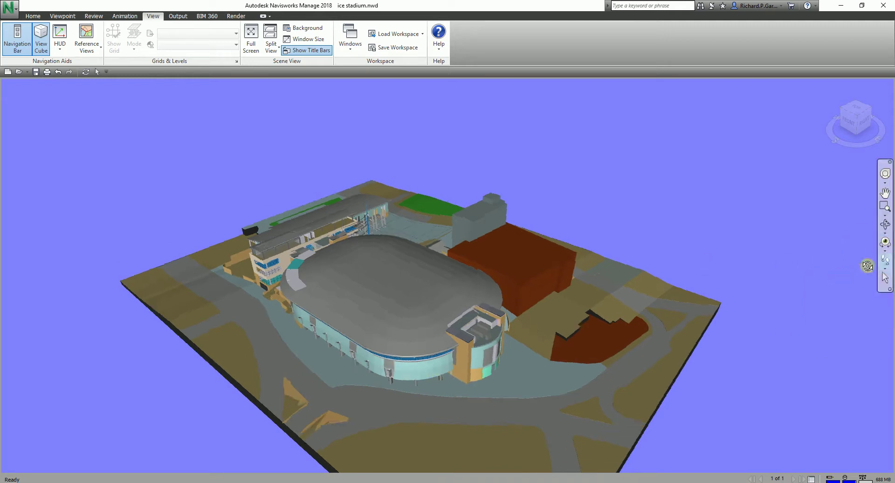
pyautogui.moveTo(388, 373); pyautogui.dragTo(489, 296)
pyautogui.moveTo(529, 349); pyautogui.dragTo(494, 242)
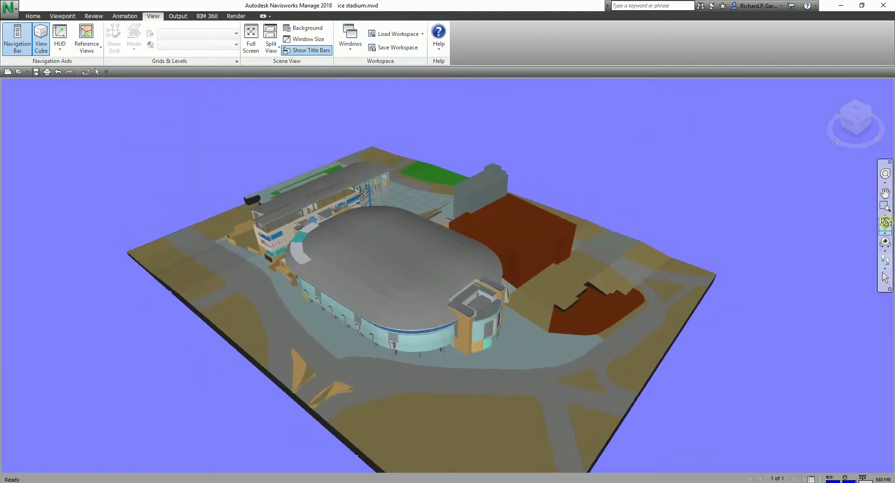
# - Orbit and zoom in to a low view of the dark red block with the arena's corner tower behind it
pyautogui.moveTo(551, 360); pyautogui.dragTo(577, 345)
pyautogui.scroll(3, 470, 322)
pyautogui.scroll(3, 573, 346)
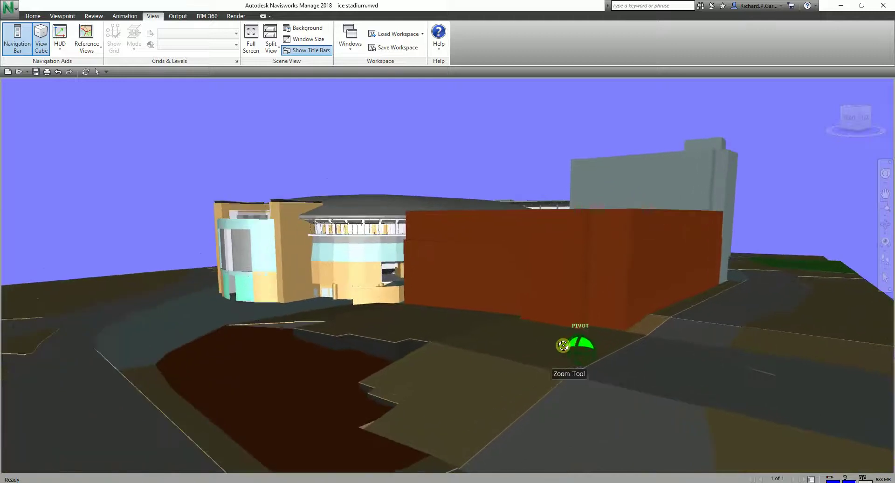
pyautogui.moveTo(529, 326); pyautogui.dragTo(487, 410, button='middle')
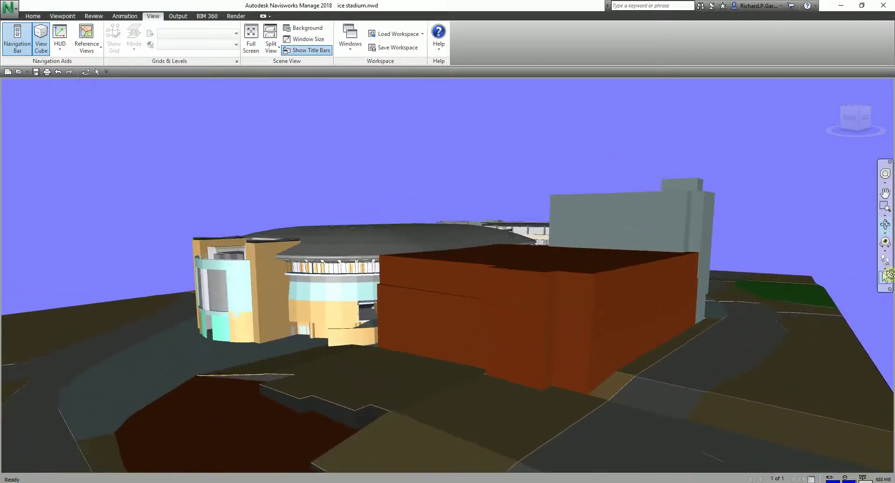
# - Turn on the Third Person avatar and move it around in front of the dark red block, ending with the Walk tool
pyautogui.click(886, 269)
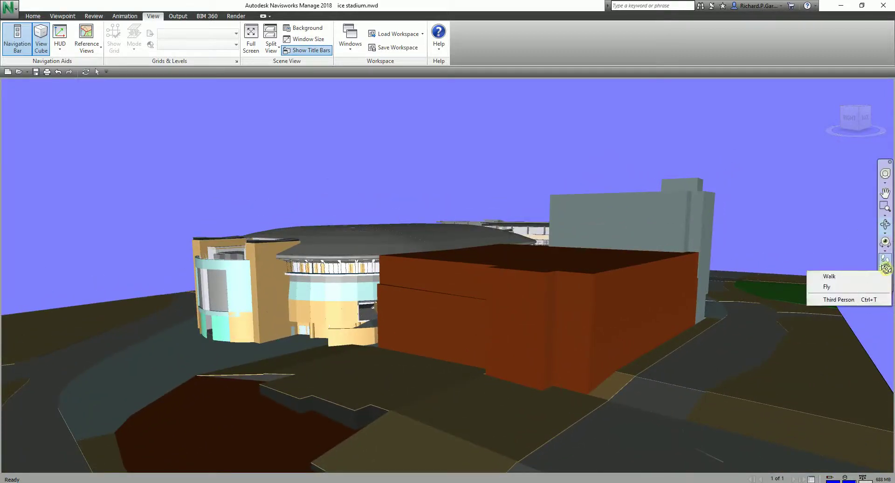
pyautogui.click(842, 298)
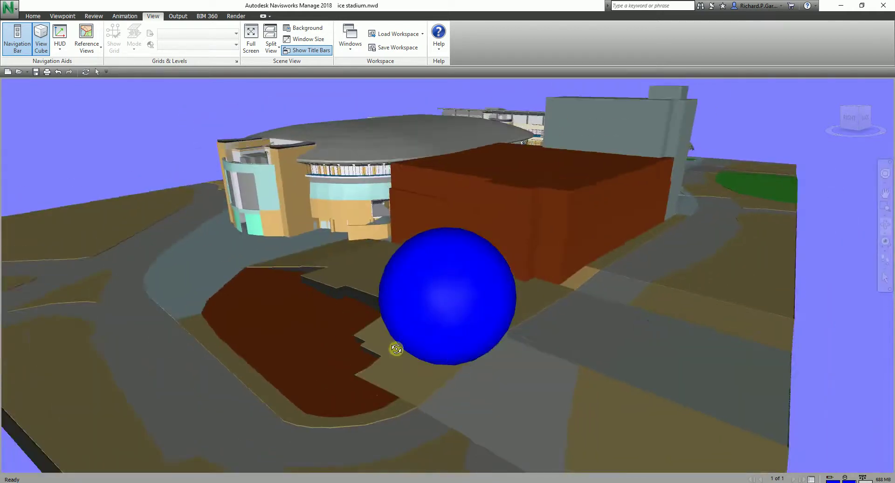
pyautogui.moveTo(395, 352)
pyautogui.mouseDown()
pyautogui.moveTo(496, 403)
pyautogui.moveTo(661, 386)
pyautogui.moveTo(624, 354)
pyautogui.moveTo(488, 393)
pyautogui.moveTo(435, 386)
pyautogui.moveTo(483, 389)
pyautogui.moveTo(492, 407)
pyautogui.moveTo(427, 307)
pyautogui.mouseUp()
pyautogui.moveTo(492, 355)
pyautogui.mouseDown()
pyautogui.moveTo(515, 320)
pyautogui.moveTo(491, 338)
pyautogui.moveTo(457, 268)
pyautogui.moveTo(476, 274)
pyautogui.moveTo(781, 190)
pyautogui.mouseUp()
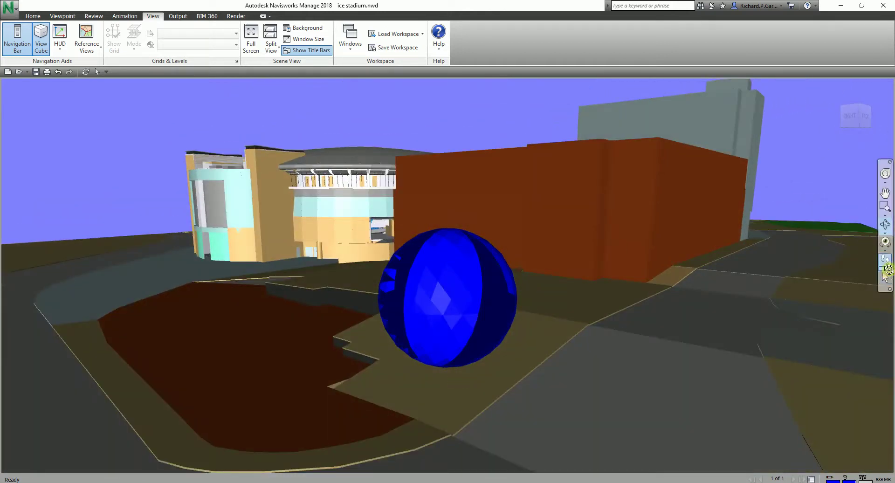
pyautogui.click(886, 268)
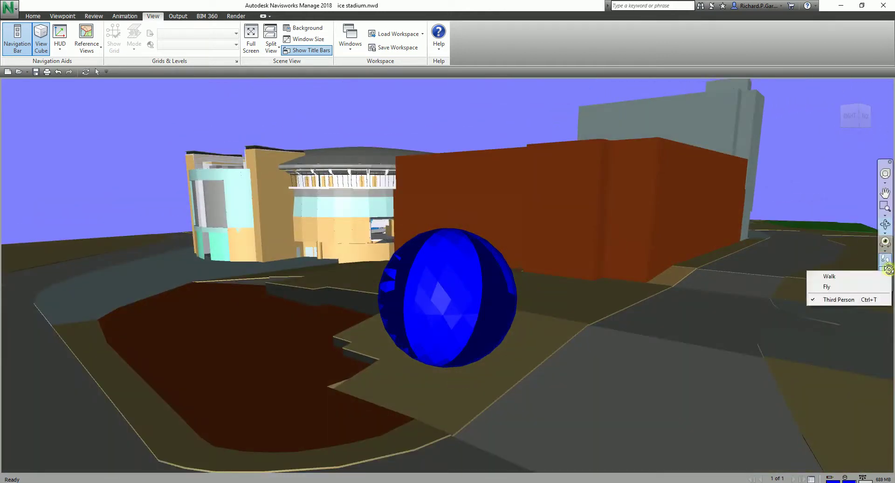
pyautogui.click(833, 278)
pyautogui.moveTo(519, 335); pyautogui.dragTo(472, 322)
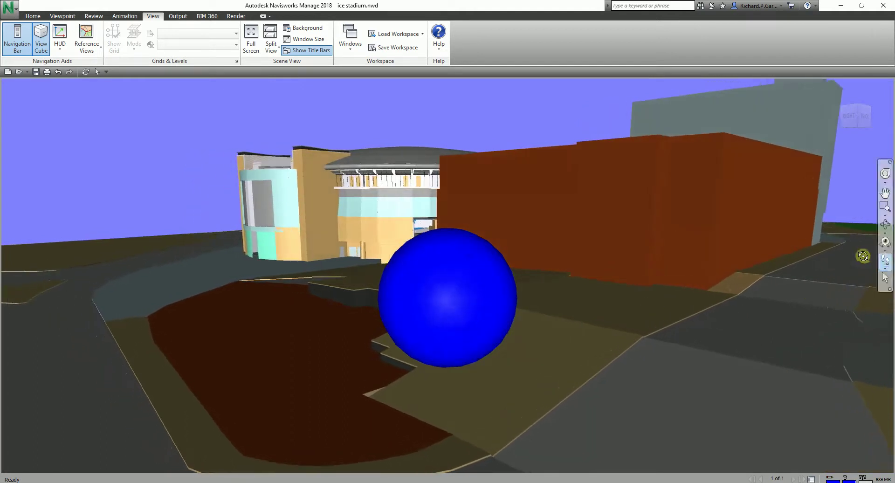
# - Turn off Third Person and orbit to a raised view of the arena roof and the dark red block
pyautogui.click(885, 268)
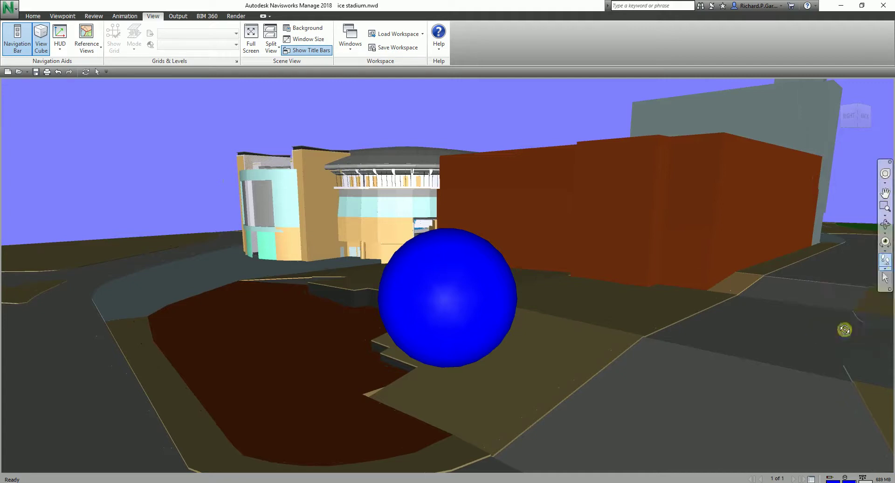
pyautogui.click(845, 330)
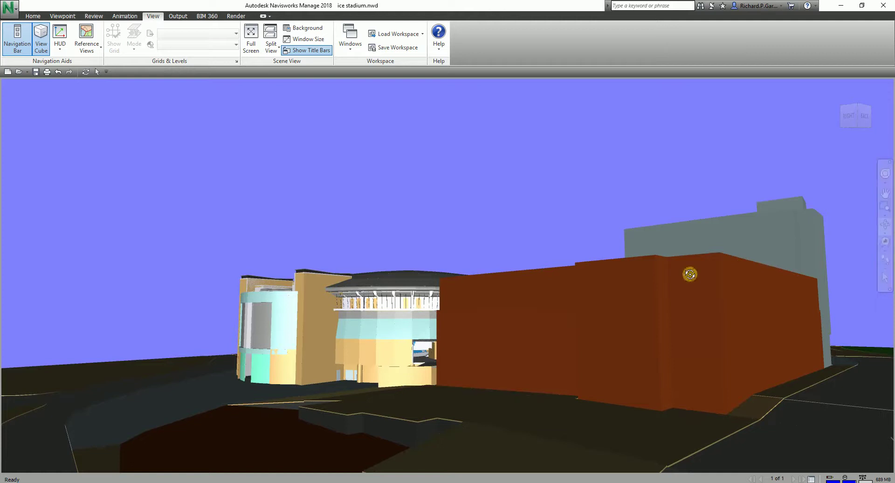
pyautogui.moveTo(506, 341); pyautogui.dragTo(559, 359)
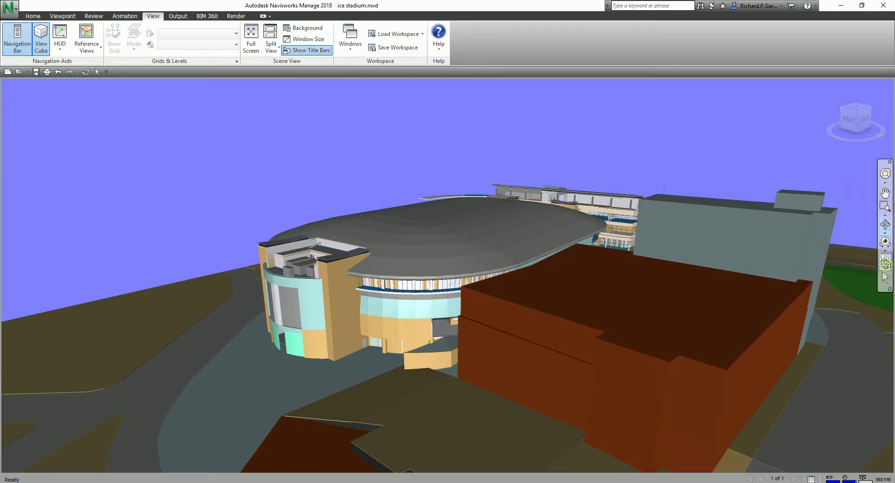
pyautogui.click(883, 174)
pyautogui.moveTo(633, 375); pyautogui.dragTo(615, 350)
pyautogui.moveTo(611, 380)
pyautogui.mouseDown()
pyautogui.moveTo(635, 367)
pyautogui.moveTo(601, 372)
pyautogui.mouseUp()
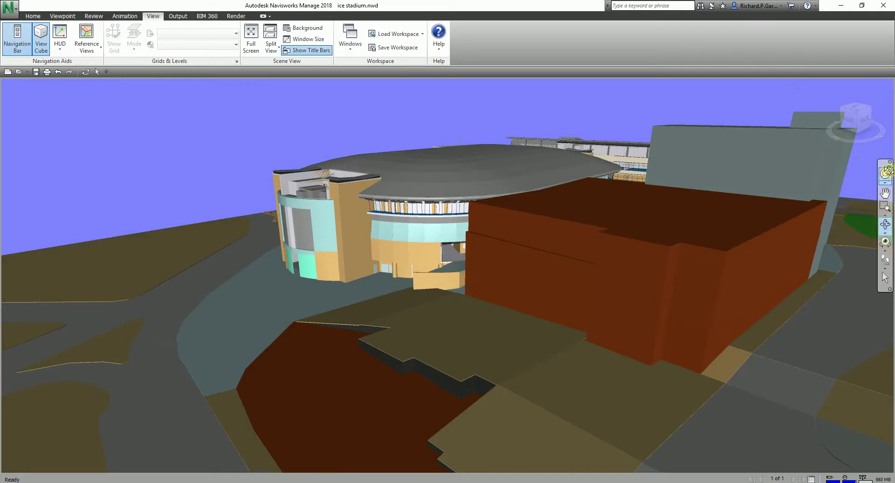
# - Close the navigation bar and show it again
pyautogui.click(889, 161)
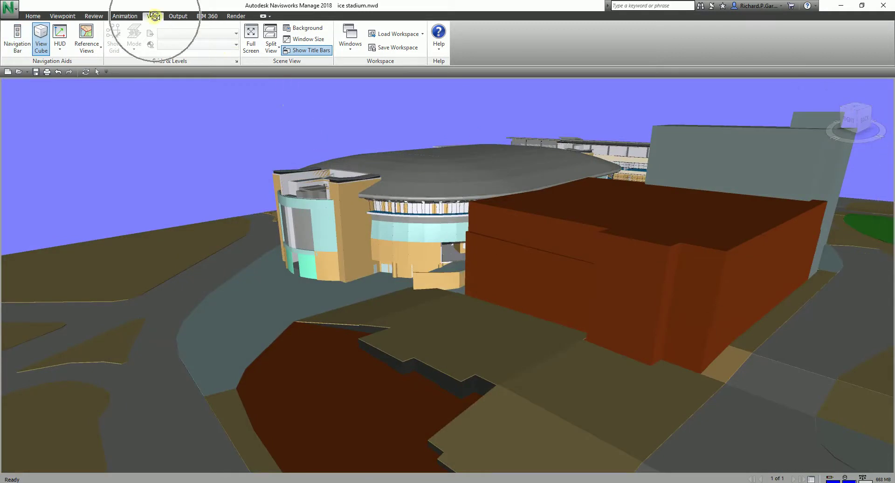
pyautogui.click(17, 41)
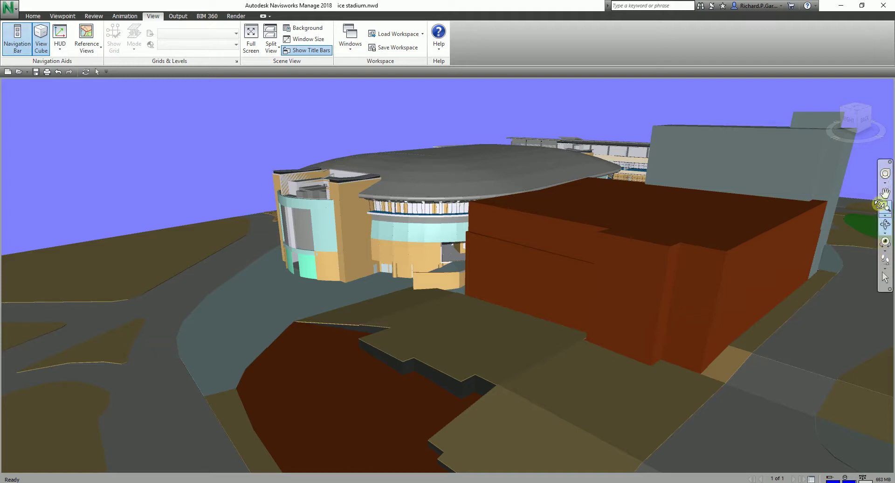
# - Edit the current viewpoint and open its collision settings
pyautogui.rightClick(483, 337)
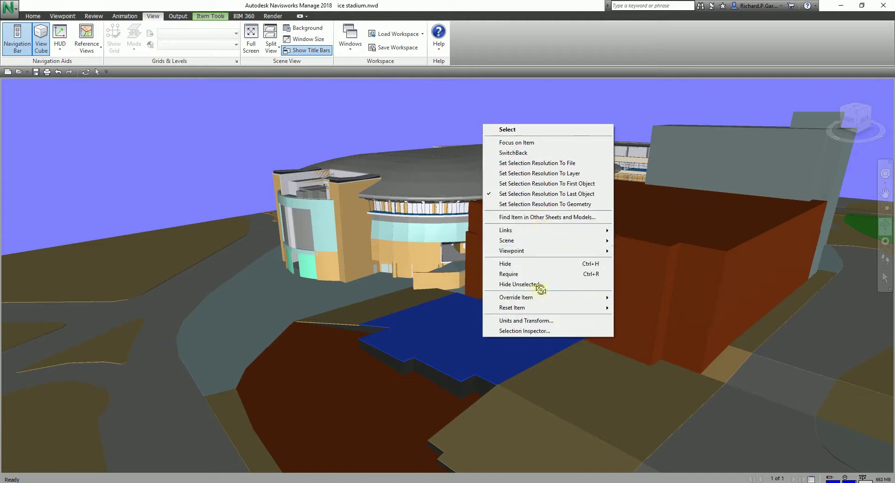
pyautogui.click(552, 250)
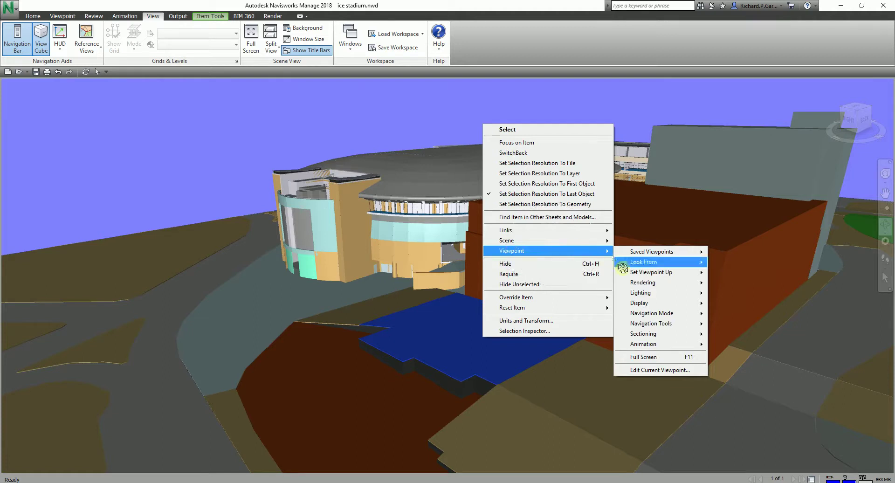
pyautogui.click(652, 357)
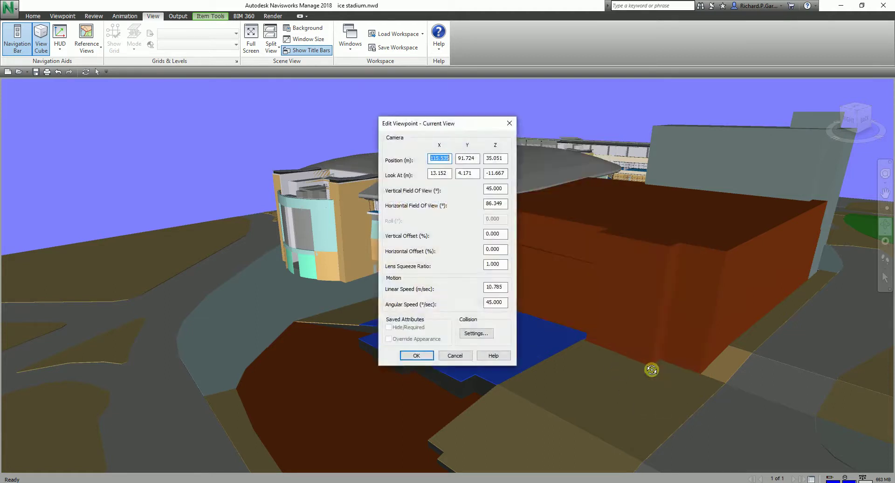
pyautogui.click(478, 333)
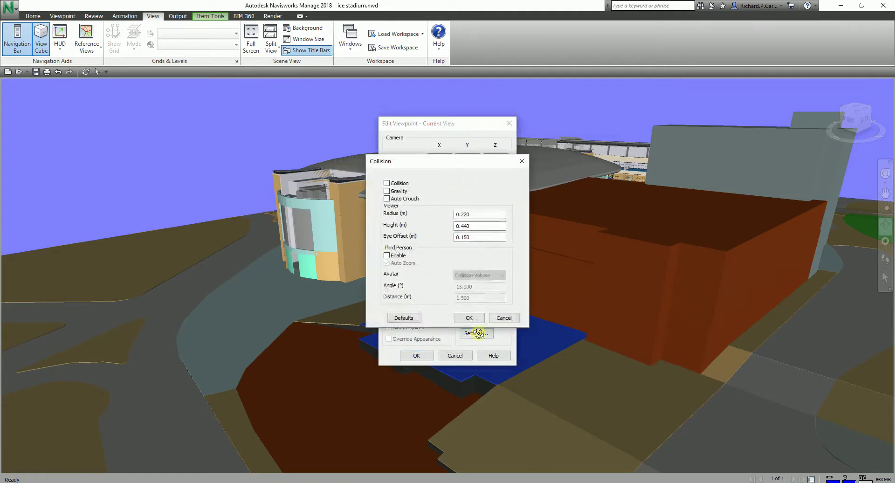
# - Enable Third Person, Collision, Gravity and Auto Crouch for the viewpoint, and use the Construction Worker avatar
pyautogui.click(387, 255)
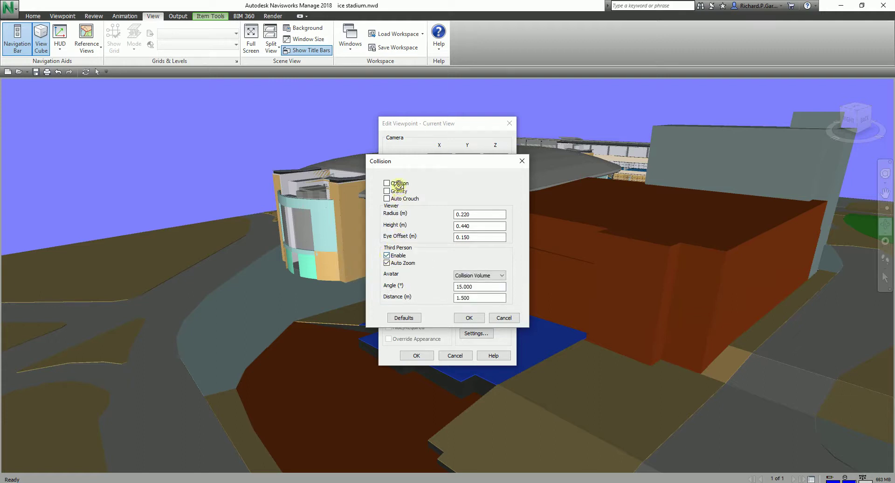
pyautogui.click(387, 187)
pyautogui.click(387, 199)
pyautogui.click(468, 275)
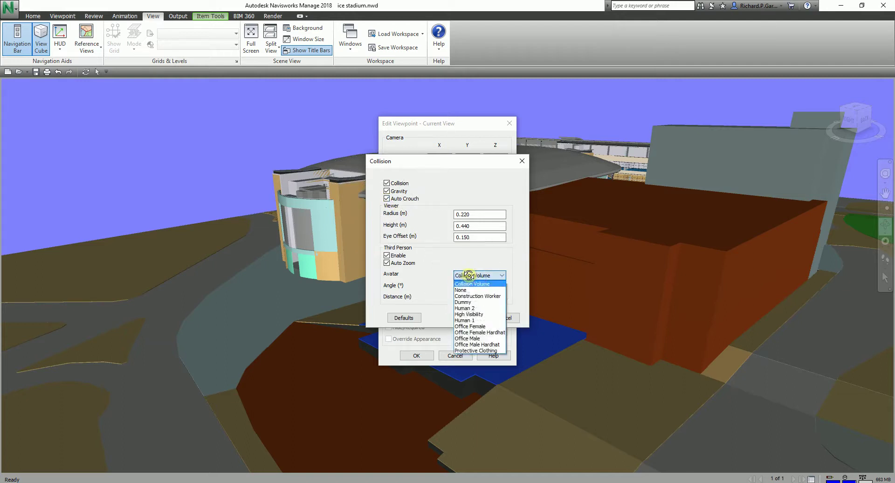
pyautogui.click(473, 296)
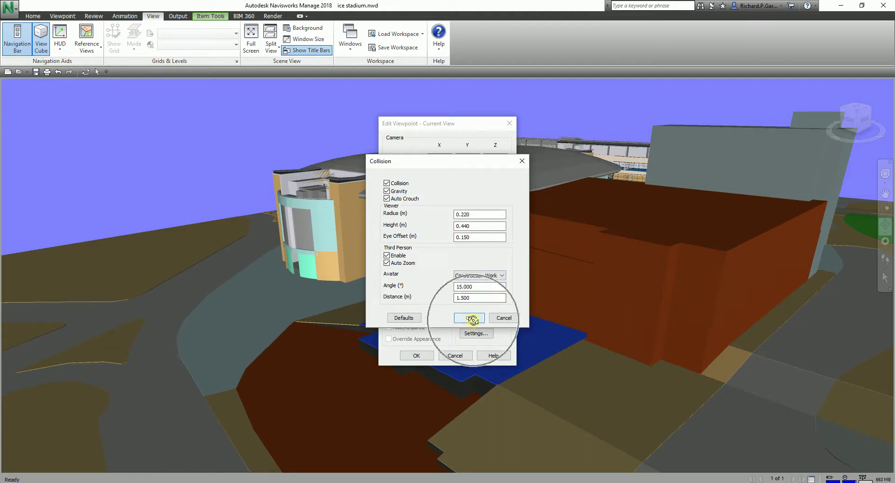
pyautogui.click(470, 318)
pyautogui.click(423, 354)
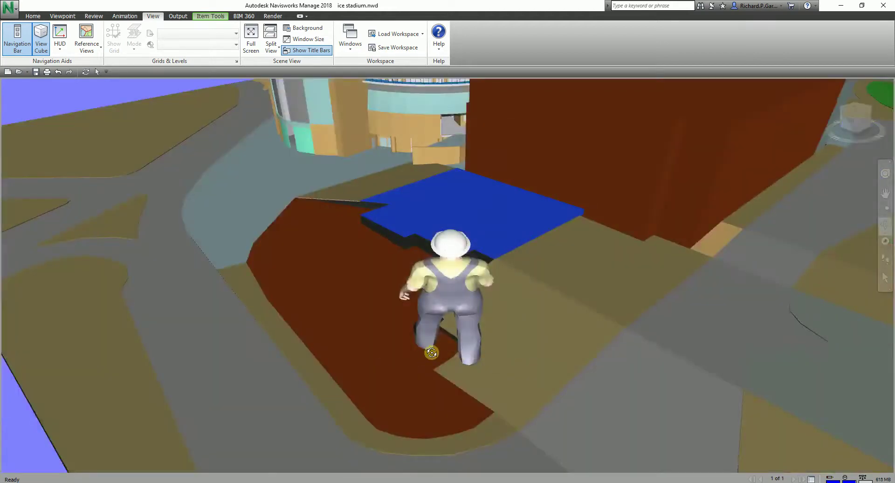
# - Move the construction worker avatar over the site with Walk, and orbit out to view the whole site behind it
pyautogui.moveTo(483, 312); pyautogui.dragTo(381, 209)
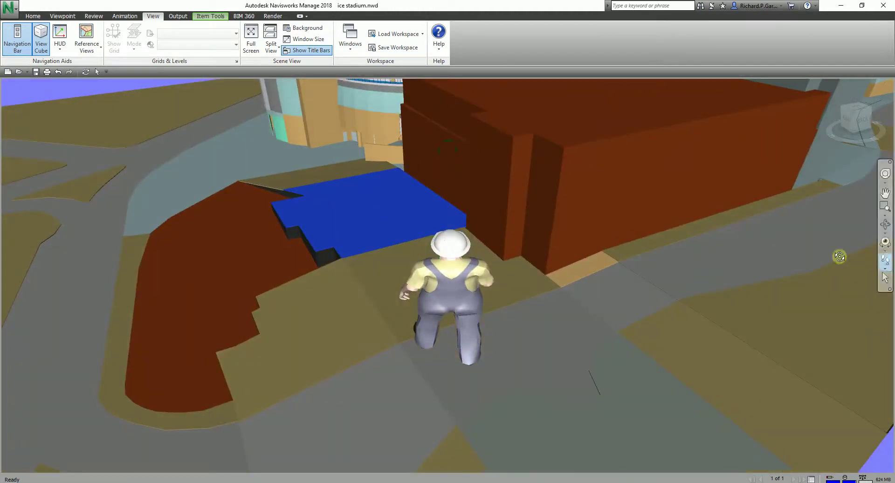
pyautogui.moveTo(387, 266); pyautogui.dragTo(392, 244)
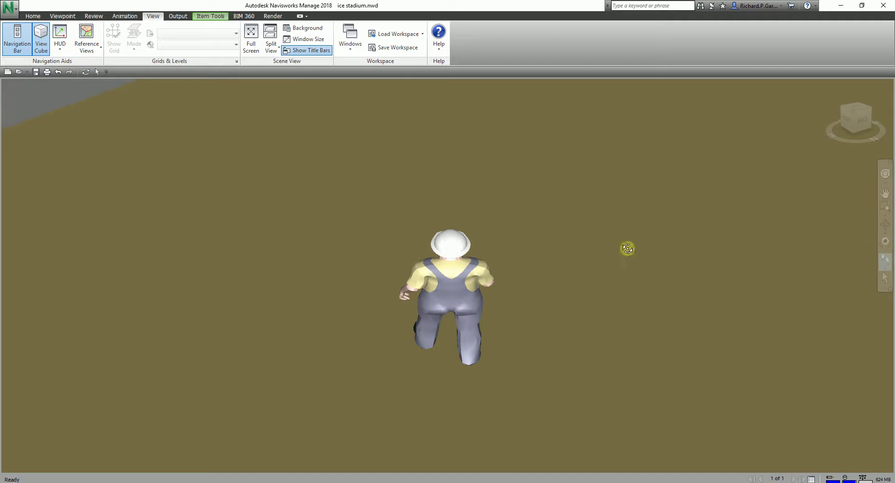
pyautogui.click(884, 223)
pyautogui.moveTo(594, 283); pyautogui.dragTo(572, 327)
# - Edit the current viewpoint's collision settings and set the Third Person avatar to None
pyautogui.rightClick(645, 249)
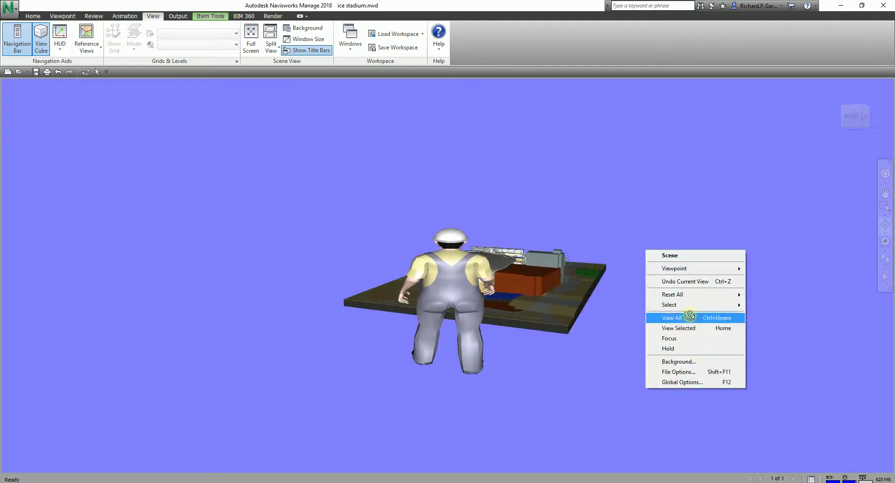
pyautogui.moveTo(680, 270)
pyautogui.click(783, 386)
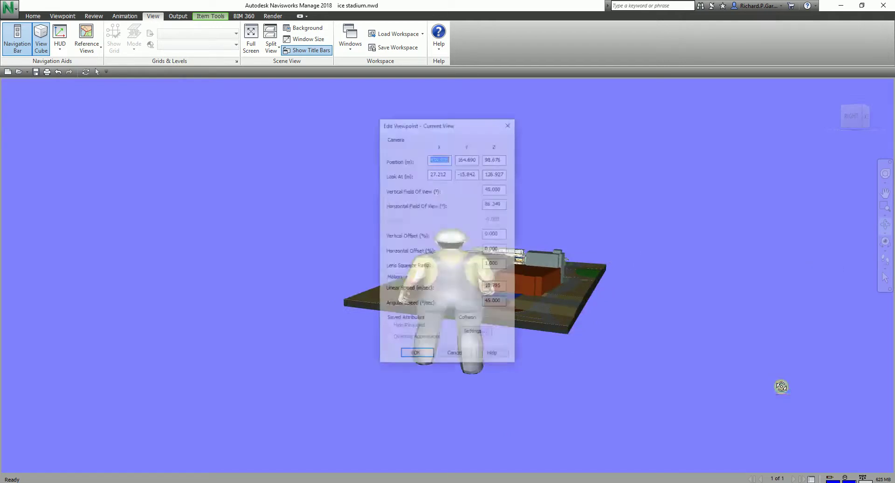
pyautogui.click(483, 333)
pyautogui.click(494, 275)
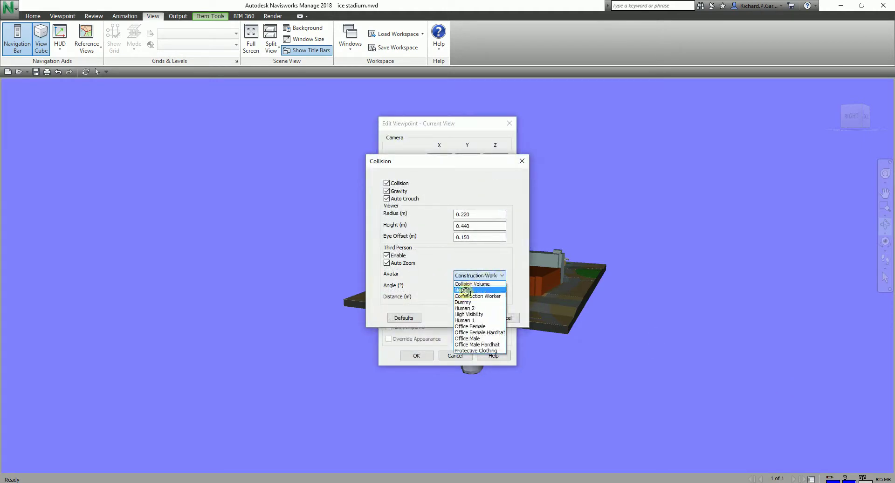
pyautogui.click(465, 290)
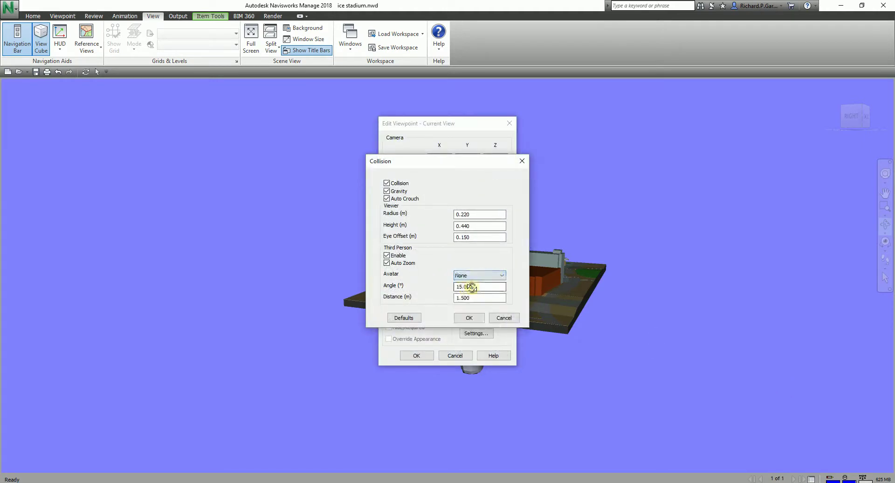
pyautogui.click(471, 317)
# - Disable Collision, Gravity, Auto Crouch and Third Person for the current viewpoint and apply the viewpoint changes
pyautogui.click(472, 334)
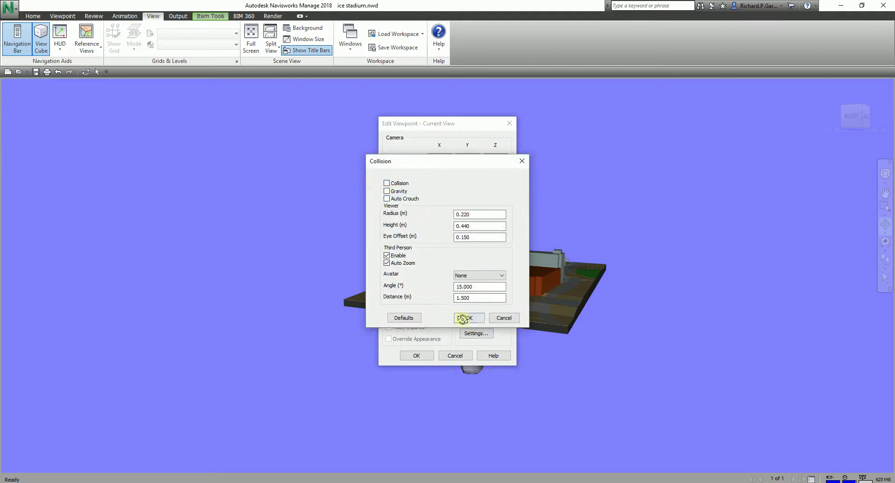
pyautogui.click(386, 255)
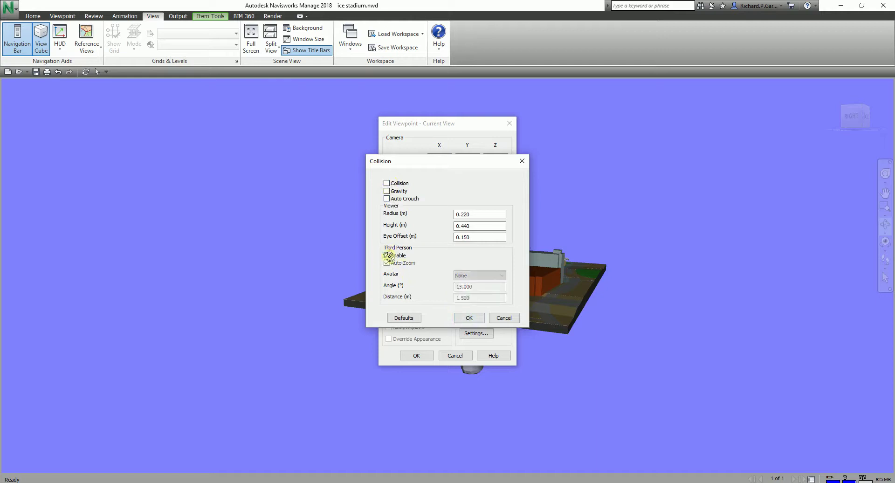
pyautogui.click(467, 319)
pyautogui.click(416, 356)
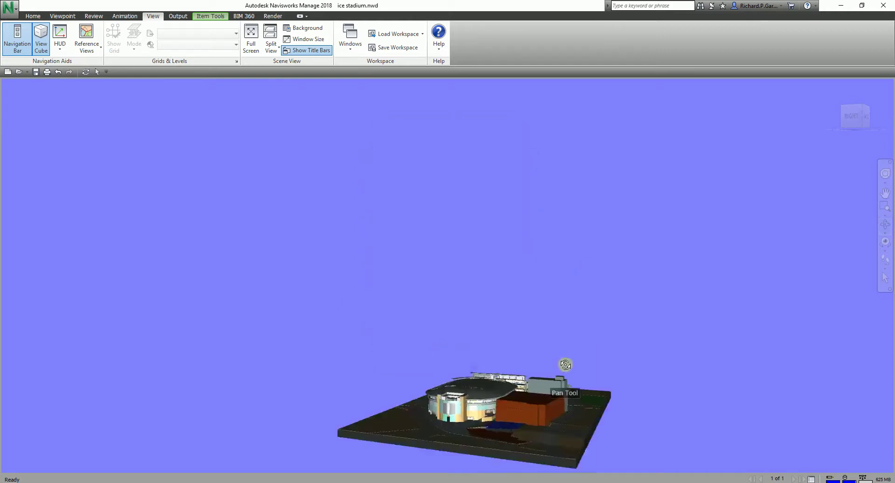
# - Orbit, pan and zoom in to view the road beside the orange building from close to ground level
pyautogui.moveTo(578, 399); pyautogui.dragTo(561, 434)
pyautogui.scroll(5, 506, 417)
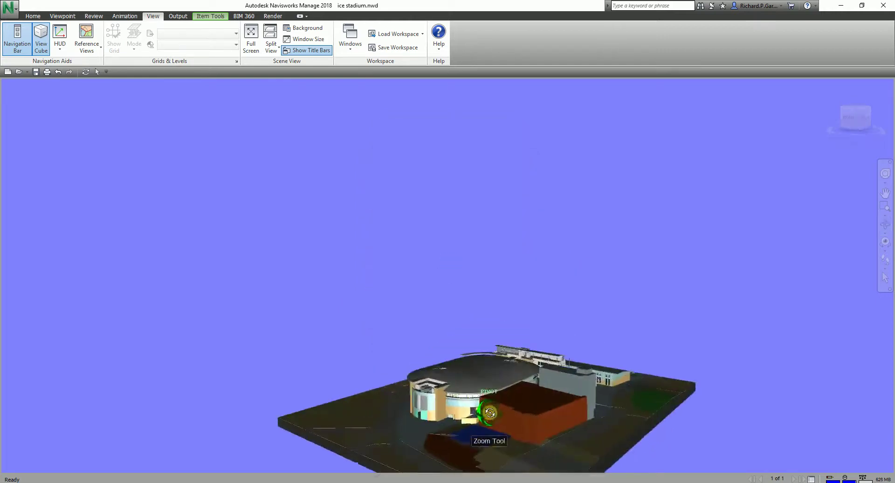
pyautogui.scroll(6, 505, 417)
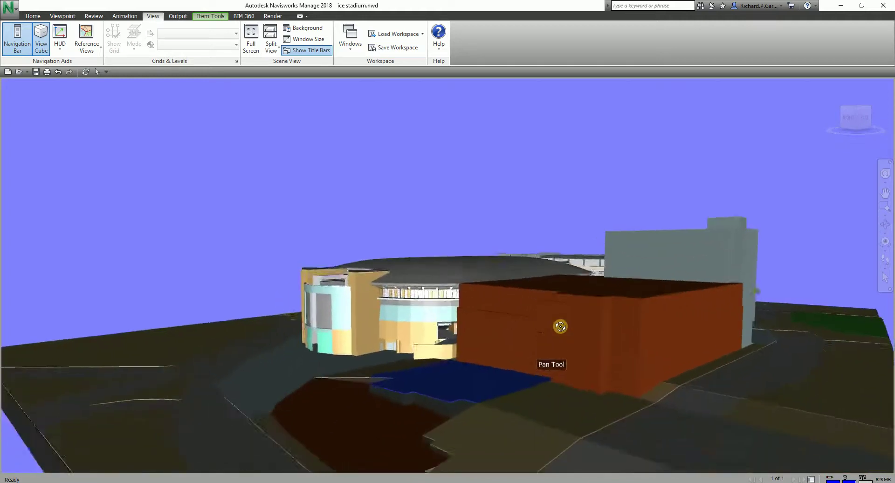
pyautogui.moveTo(402, 391); pyautogui.dragTo(311, 435)
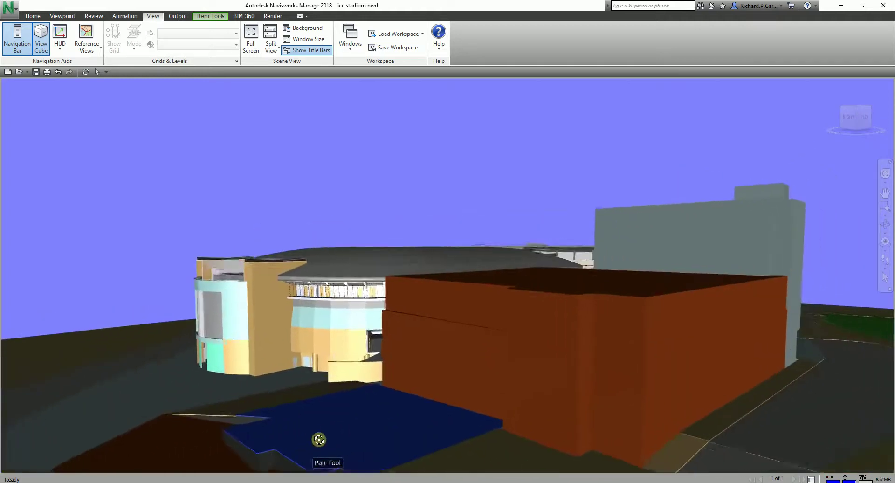
pyautogui.moveTo(651, 392); pyautogui.dragTo(746, 379)
pyautogui.scroll(1, 653, 433)
pyautogui.scroll(1, 653, 433)
pyautogui.moveTo(686, 403); pyautogui.dragTo(558, 457, button='middle')
pyautogui.scroll(2, 573, 380)
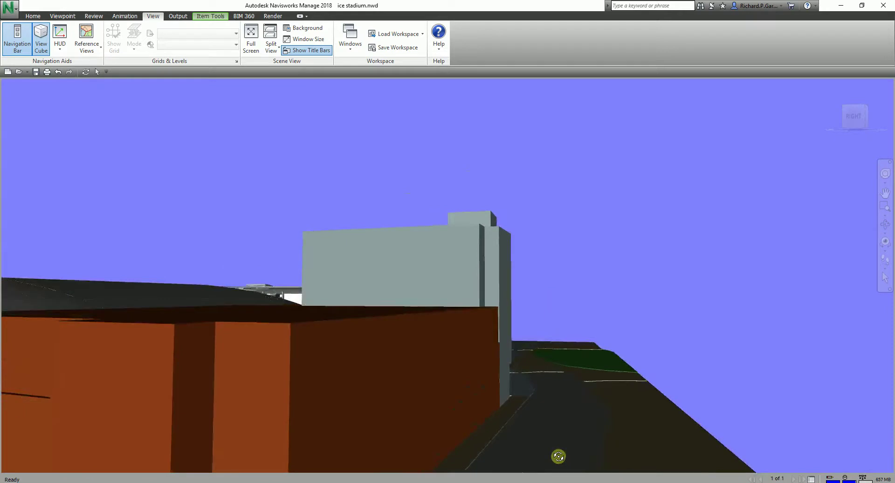
# - Enable Collision, Gravity, Auto Crouch and Third Person for the current viewpoint, with the Construction Worker avatar
pyautogui.rightClick(612, 379)
pyautogui.moveTo(663, 296)
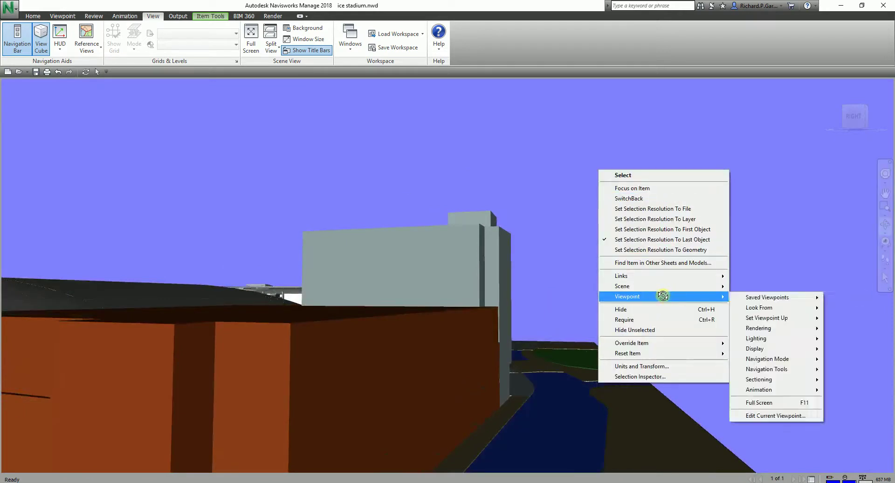
pyautogui.click(768, 416)
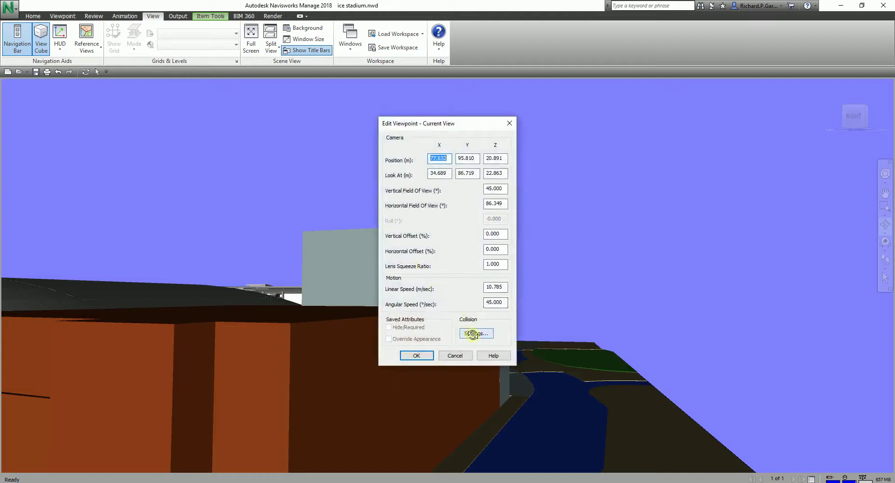
pyautogui.click(472, 334)
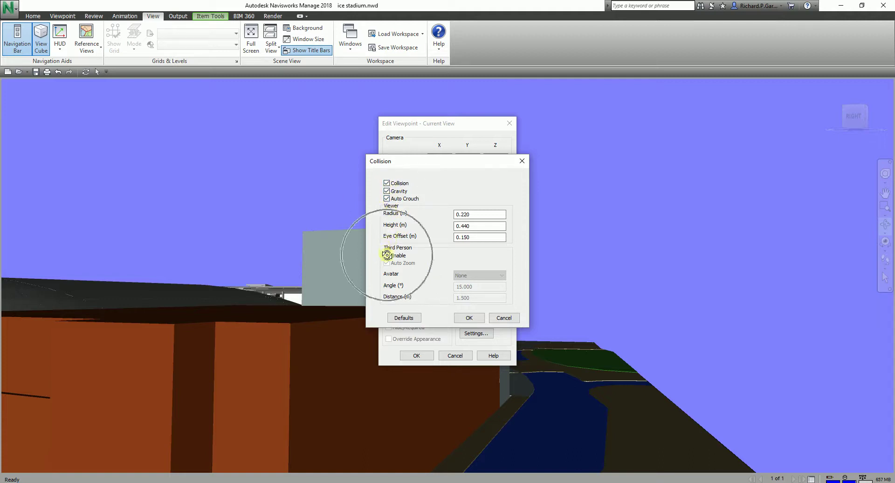
pyautogui.click(486, 276)
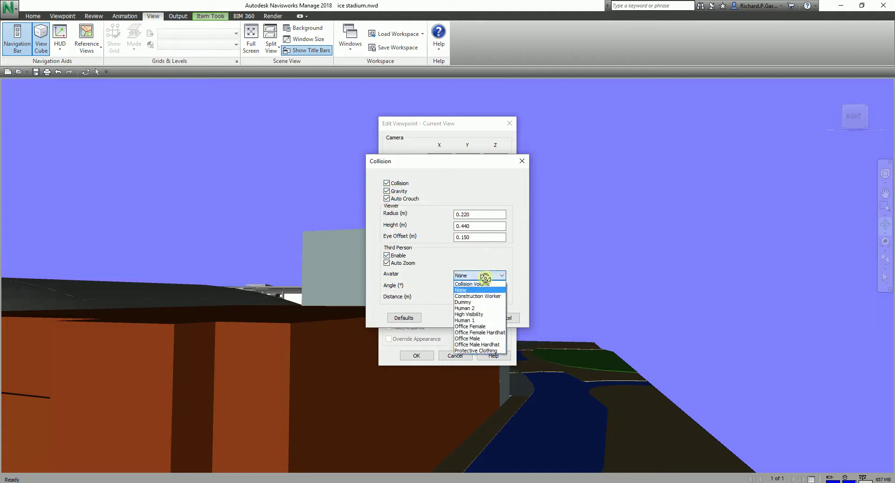
pyautogui.click(473, 296)
pyautogui.click(469, 316)
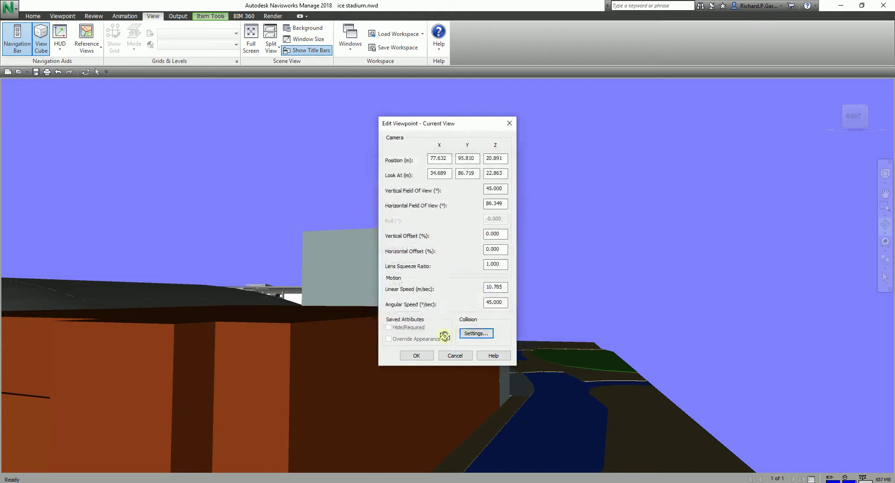
pyautogui.click(417, 355)
# - Walk the construction worker avatar along the ground around the orange building towards the stadium's curved facade
pyautogui.moveTo(516, 358); pyautogui.dragTo(545, 313)
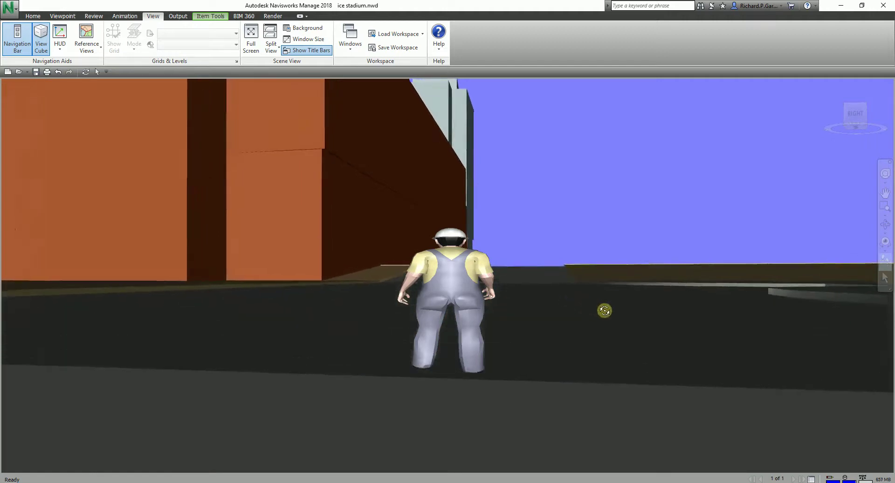
pyautogui.moveTo(595, 286); pyautogui.dragTo(552, 309)
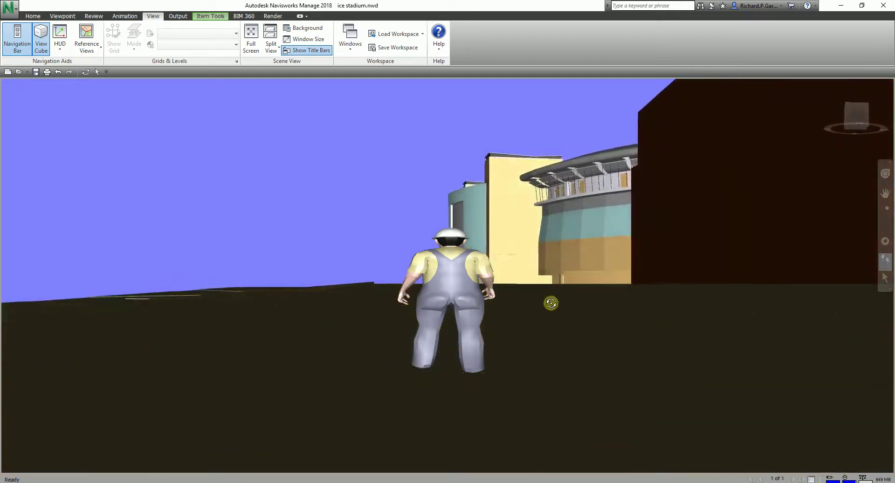
pyautogui.moveTo(551, 266); pyautogui.dragTo(407, 311)
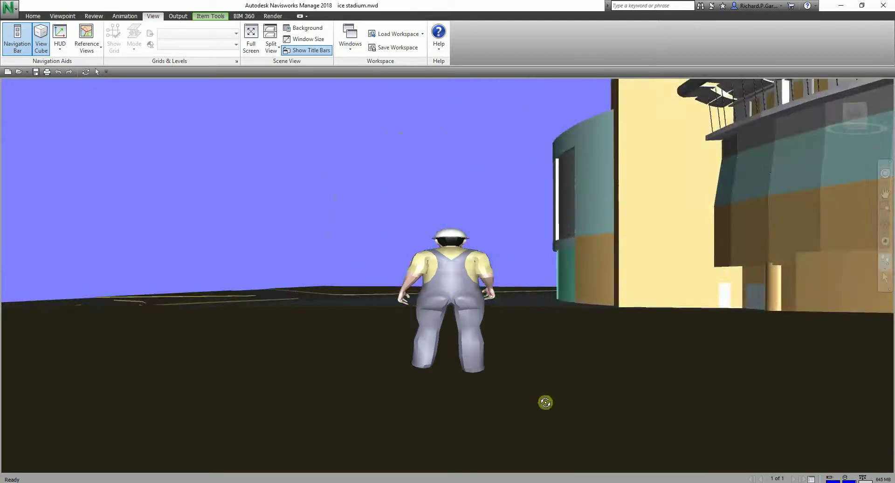
# - Edit the current viewpoint's collision settings and turn off Collision, Gravity, Auto Crouch and Third Person
pyautogui.rightClick(520, 251)
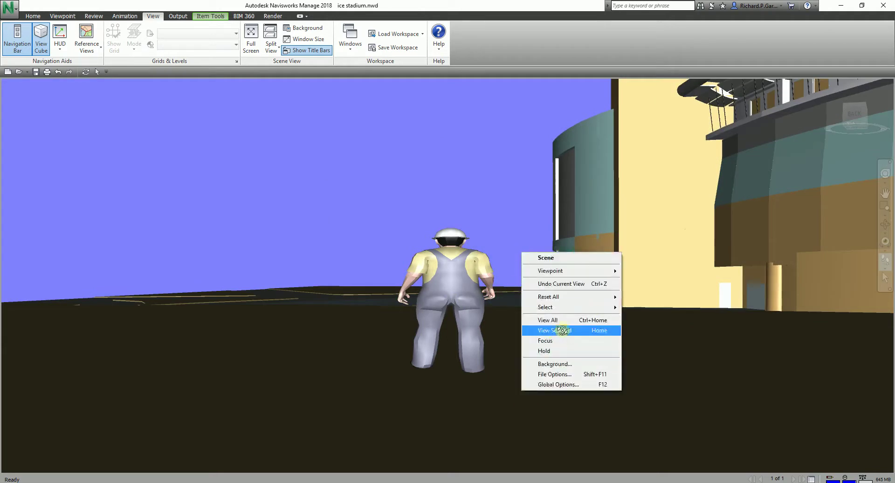
pyautogui.moveTo(563, 271)
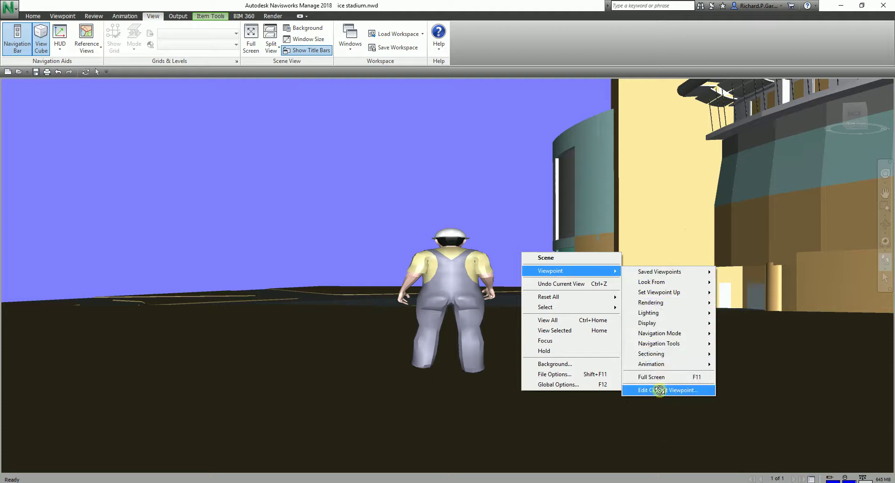
pyautogui.click(659, 390)
pyautogui.click(472, 335)
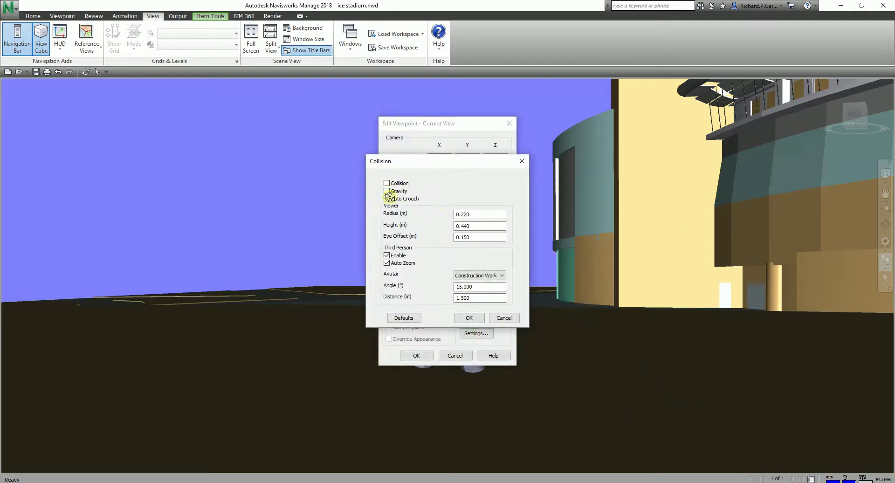
pyautogui.click(386, 255)
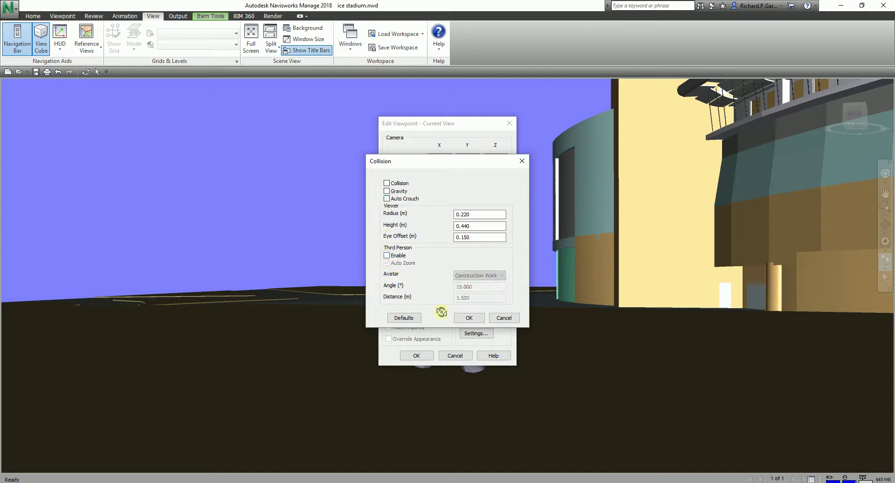
pyautogui.click(467, 318)
pyautogui.click(430, 356)
# - Return the model to the home view, and pan, orbit and zoom in to a low view of the orange building's side
pyautogui.moveTo(509, 336); pyautogui.dragTo(860, 245)
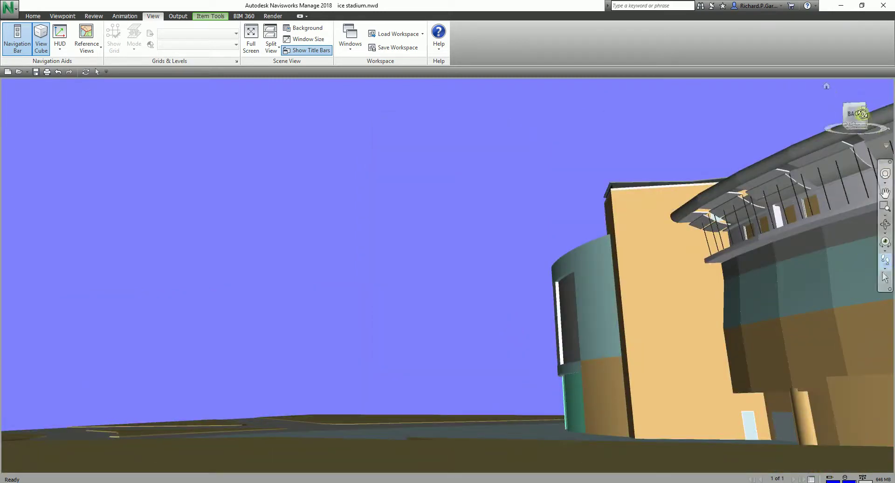
pyautogui.click(828, 89)
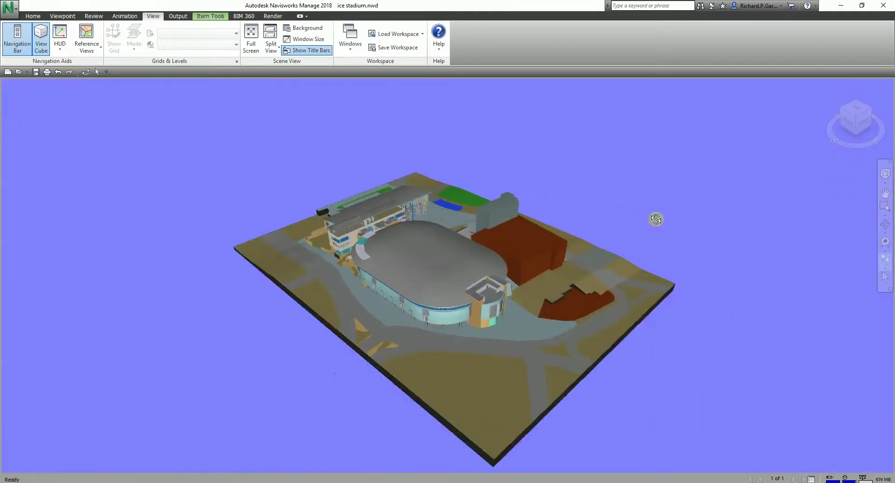
pyautogui.moveTo(468, 332); pyautogui.dragTo(475, 329)
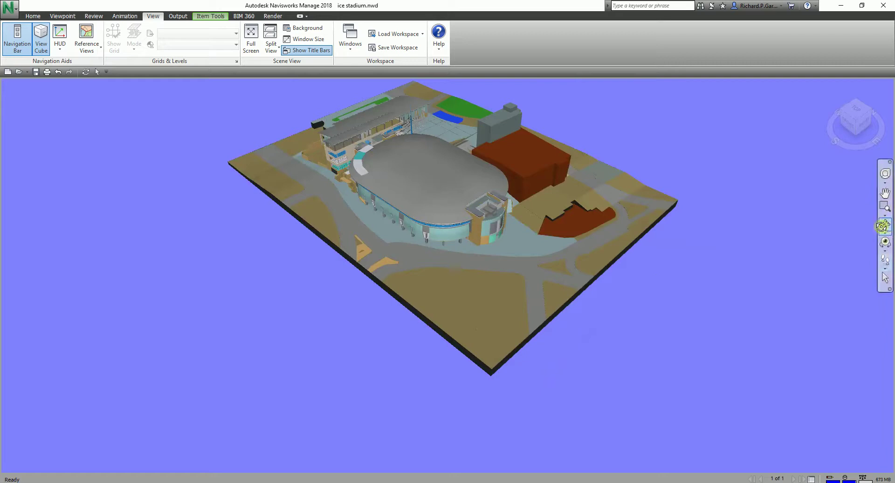
pyautogui.moveTo(585, 343)
pyautogui.mouseDown()
pyautogui.moveTo(570, 311)
pyautogui.moveTo(294, 319)
pyautogui.moveTo(322, 319)
pyautogui.mouseUp()
pyautogui.scroll(3, 490, 268)
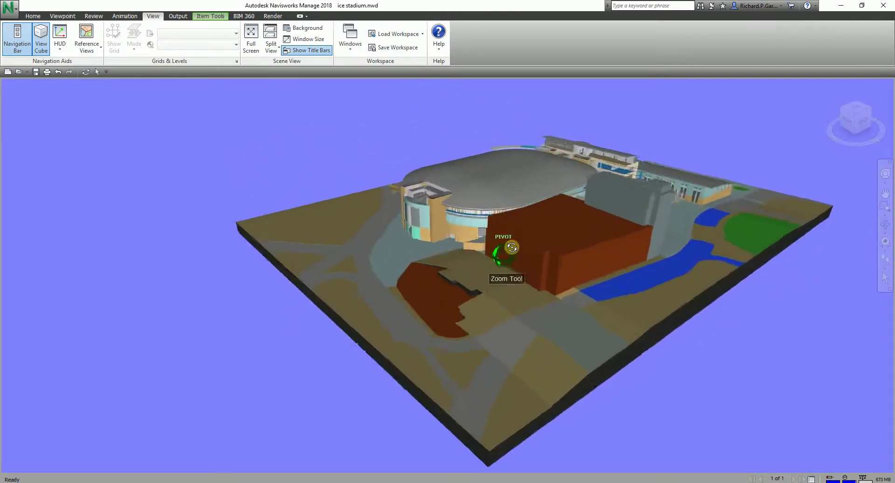
pyautogui.moveTo(510, 282)
pyautogui.mouseDown()
pyautogui.moveTo(537, 364)
pyautogui.moveTo(582, 349)
pyautogui.moveTo(545, 363)
pyautogui.moveTo(535, 390)
pyautogui.moveTo(591, 389)
pyautogui.moveTo(577, 373)
pyautogui.moveTo(552, 374)
pyautogui.moveTo(555, 384)
pyautogui.mouseUp()
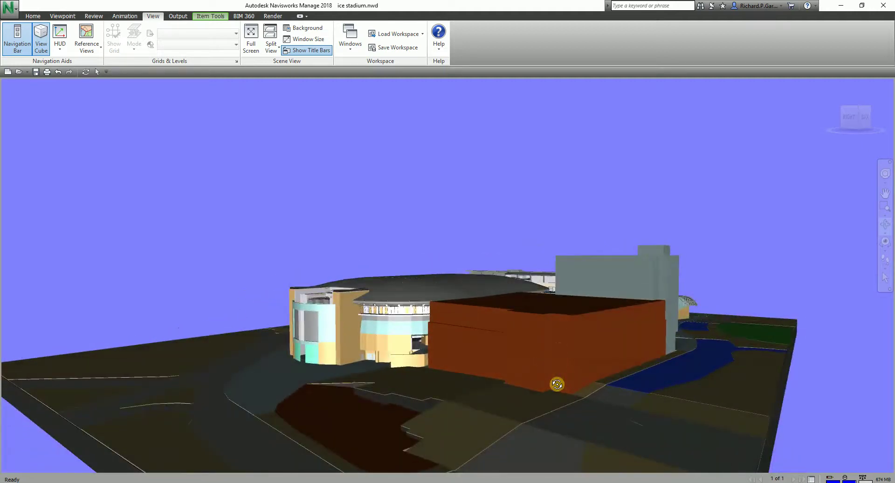